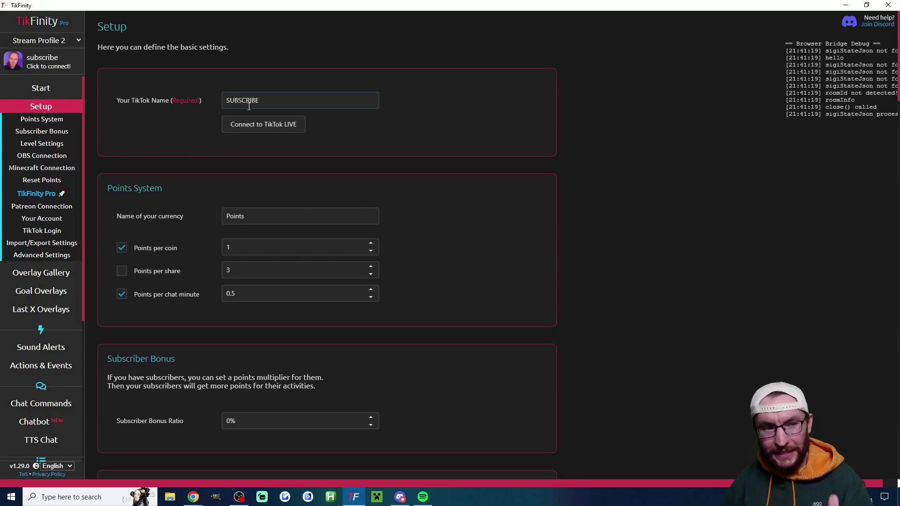
Check the entered TikTok username in Setup and scroll down the Setup page
click(249, 107)
double_click(249, 106)
click(434, 145)
scroll(450, 290, down, 6)
scroll(450, 295, down, 20)
scroll(382, 260, down, 6)
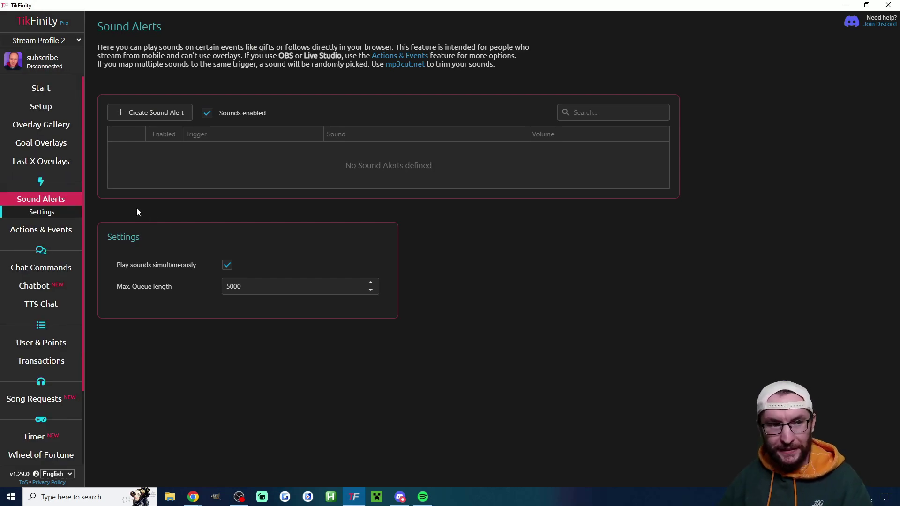
Create a sound alert triggered by the Rose gift that plays the Fart sound
click(171, 115)
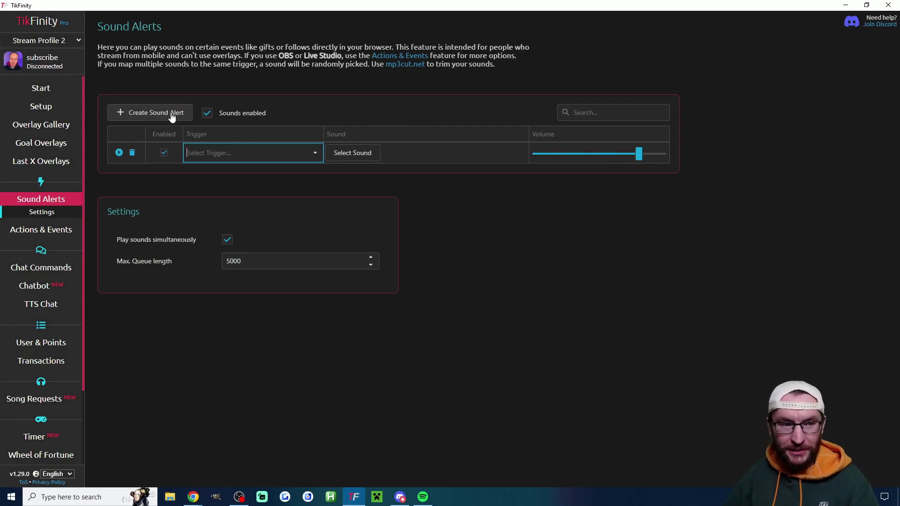
text(ro)
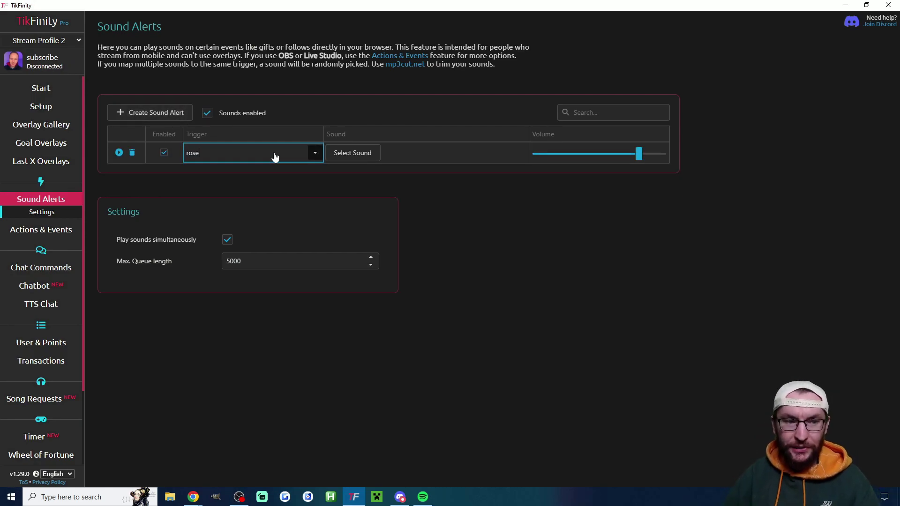
text(se)
click(254, 169)
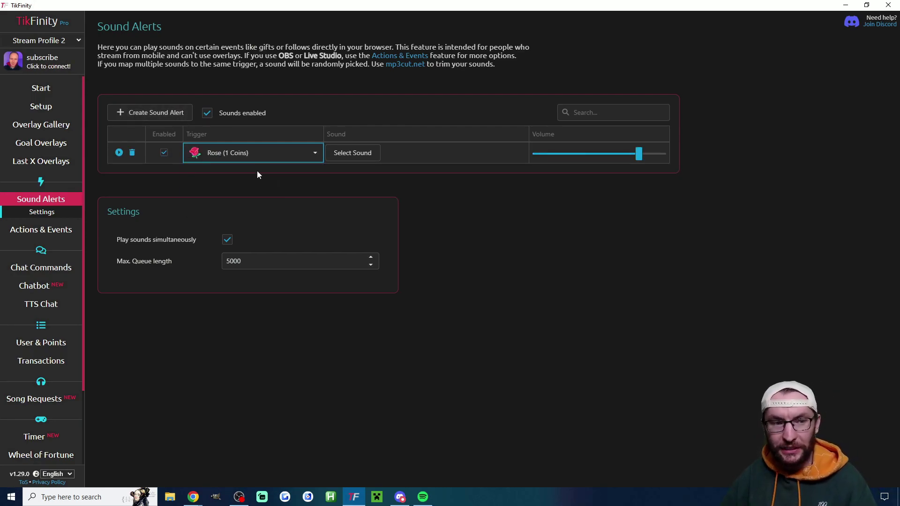
click(376, 159)
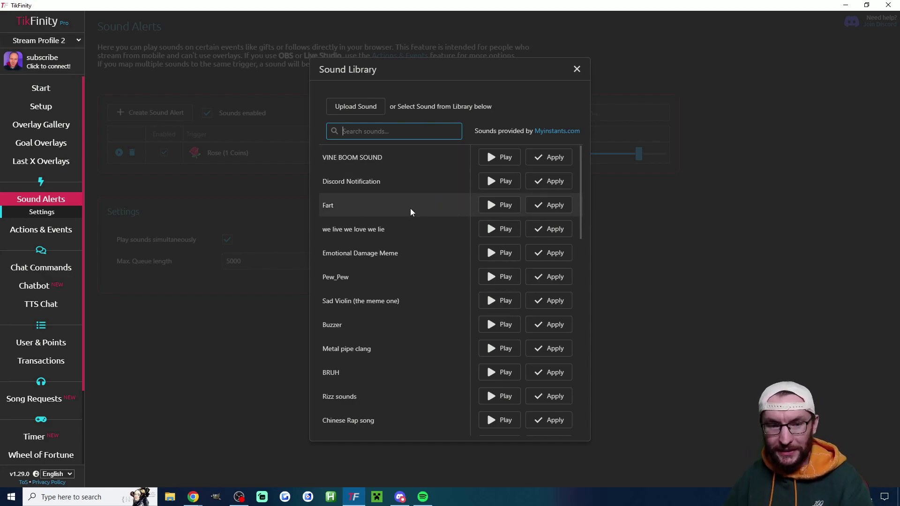
click(553, 210)
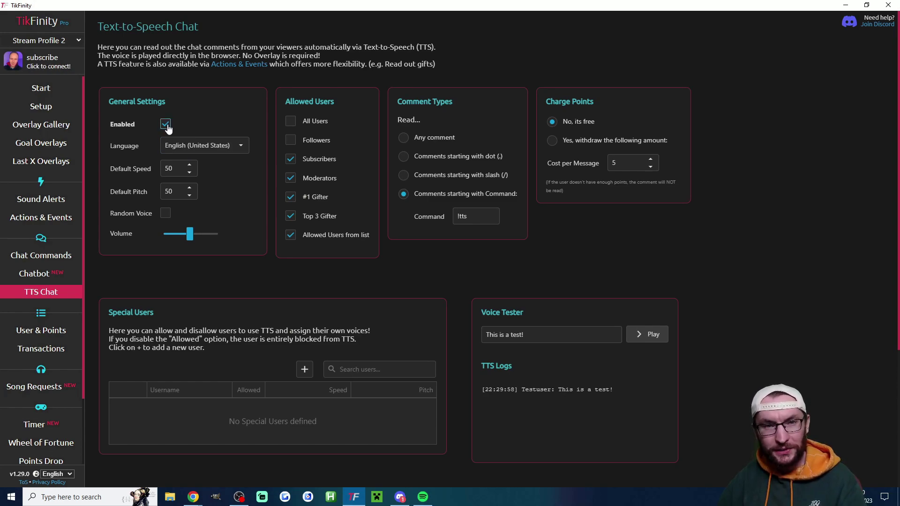
Review the TTS Chat message template and play the Voice Tester test sentence
drag(300, 113, 346, 104)
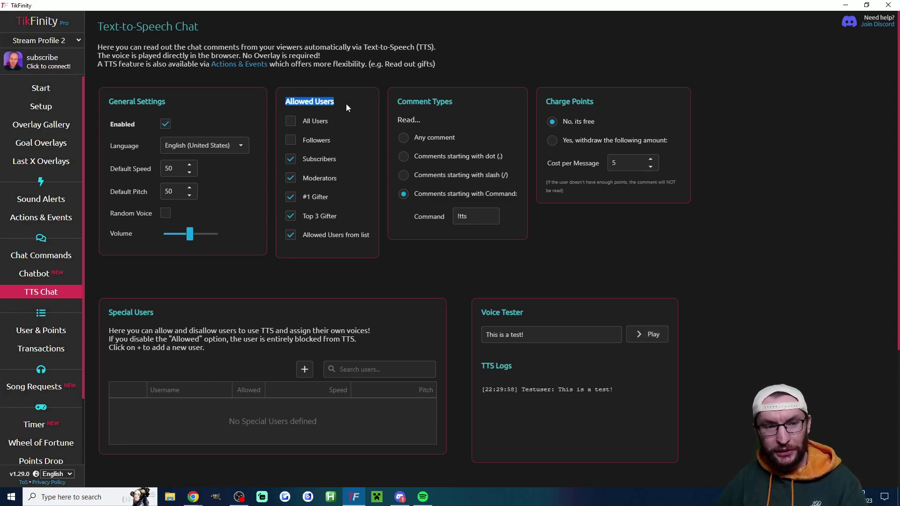
click(346, 103)
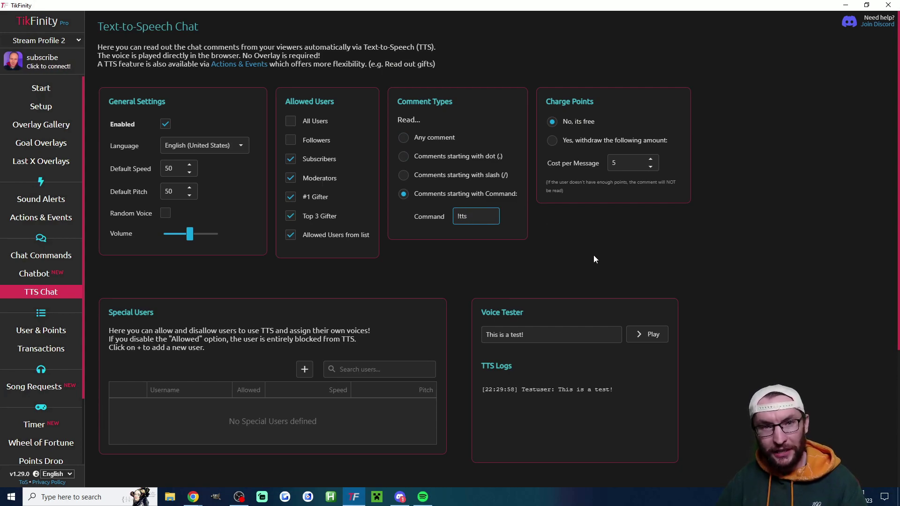
scroll(591, 254, down, 4)
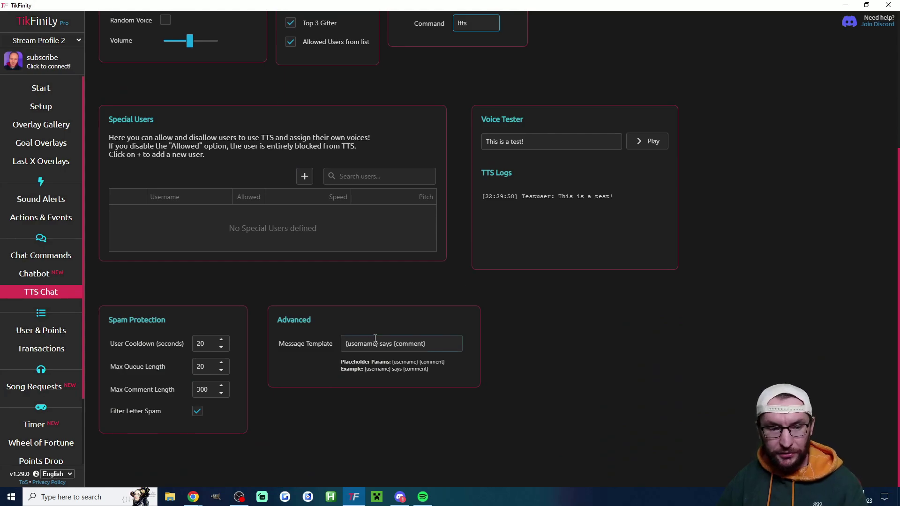
triple_click(375, 344)
click(394, 344)
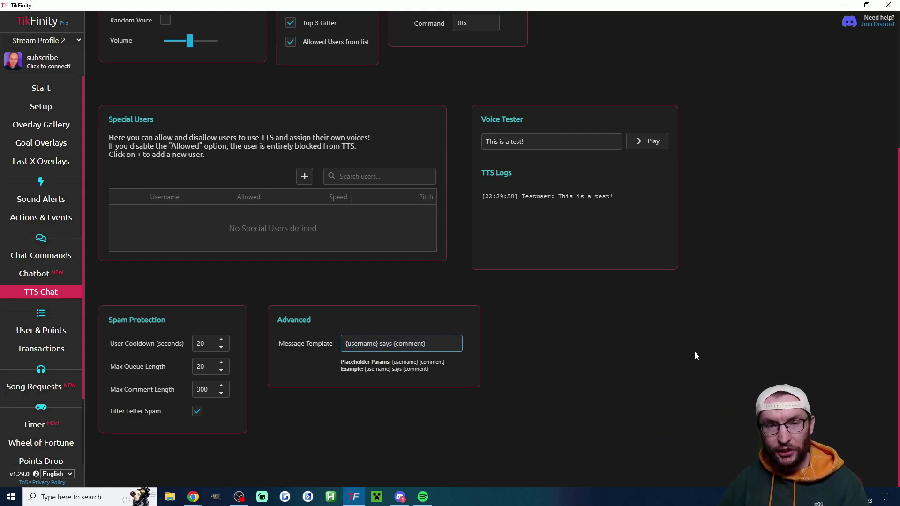
scroll(693, 350, up, 4)
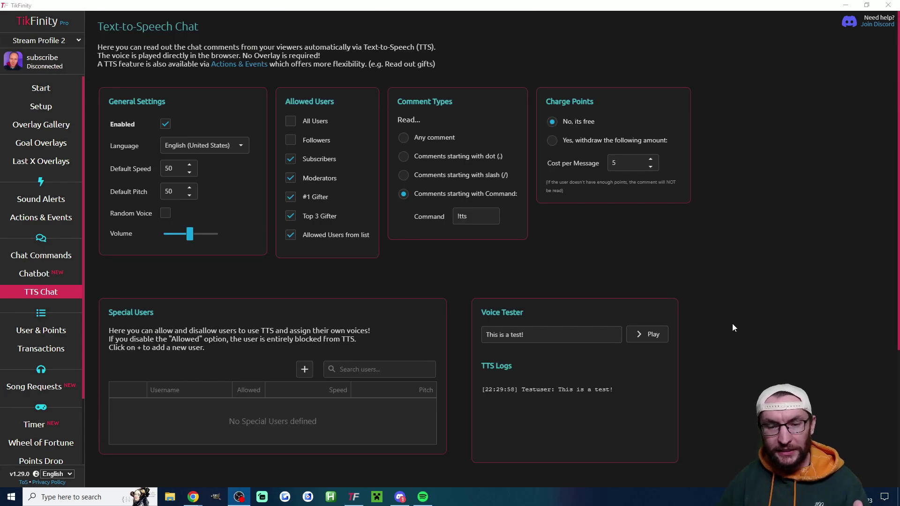
click(665, 338)
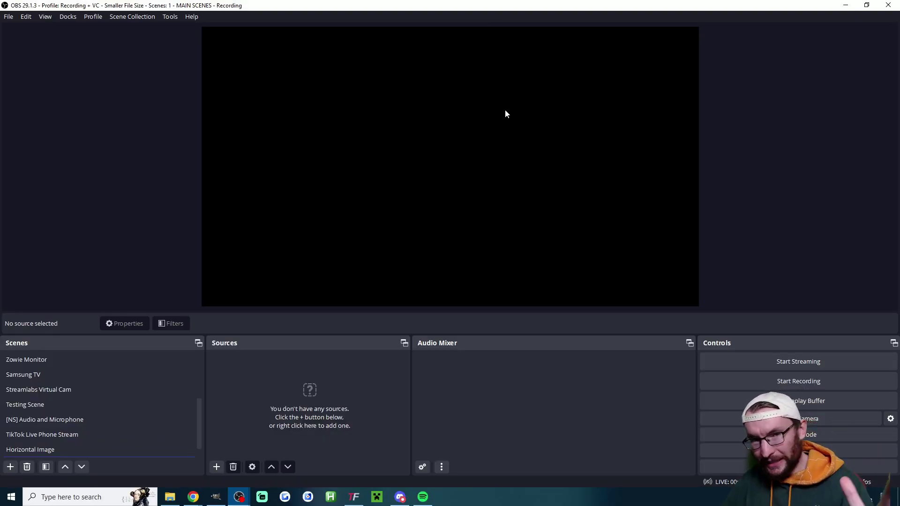
right_click(475, 107)
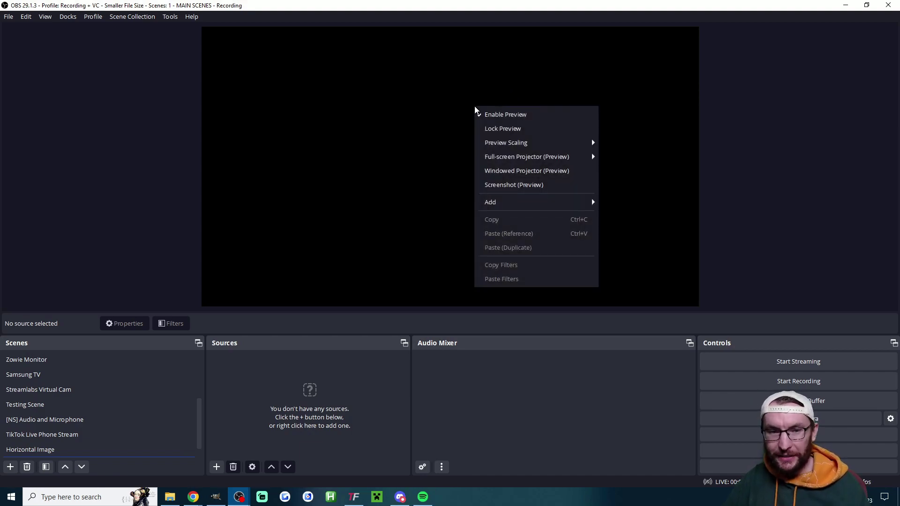
mouse_move(578, 158)
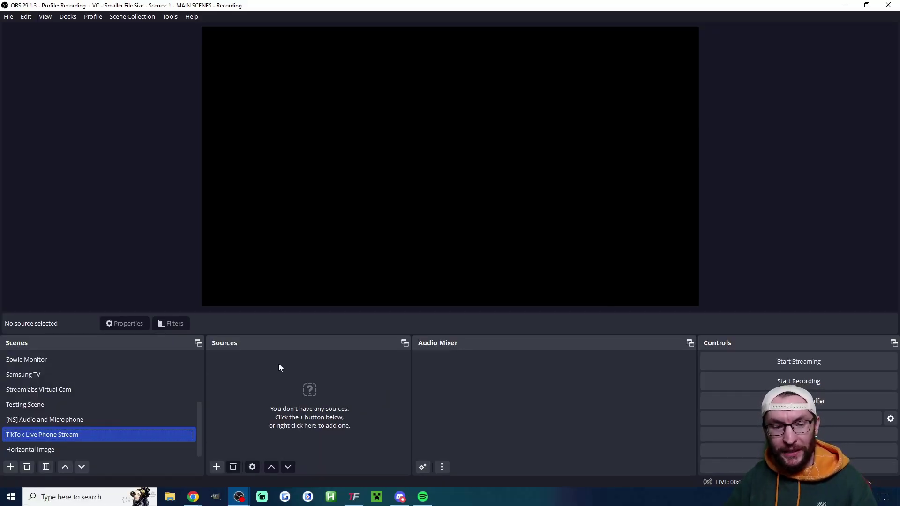
click(216, 467)
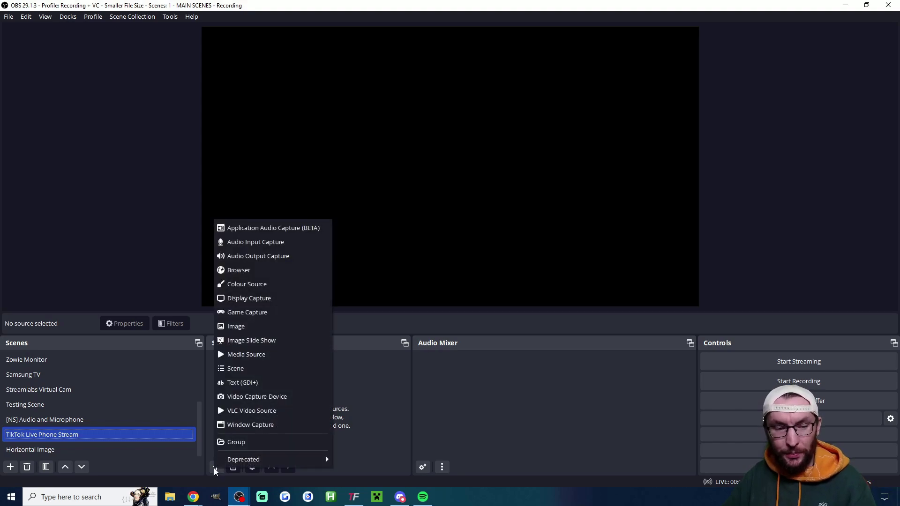
click(294, 326)
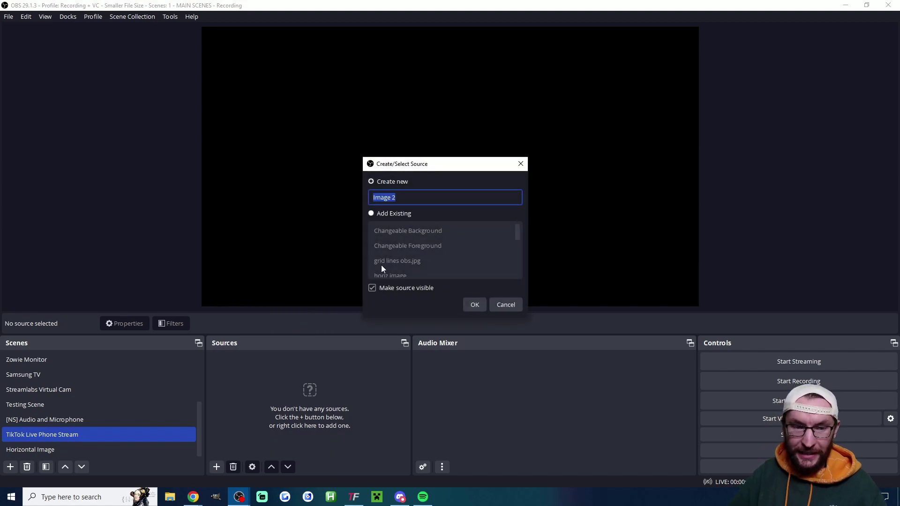
text(TikTok Live Background)
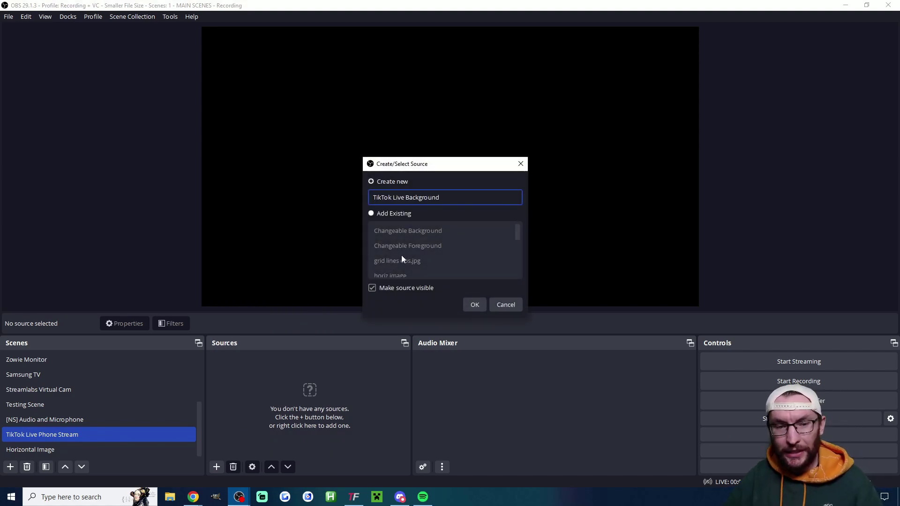
click(475, 306)
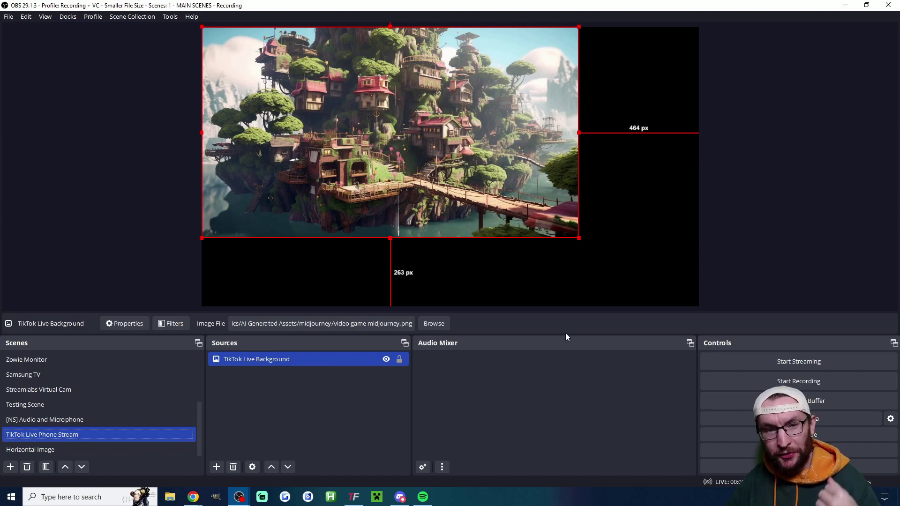
click(297, 392)
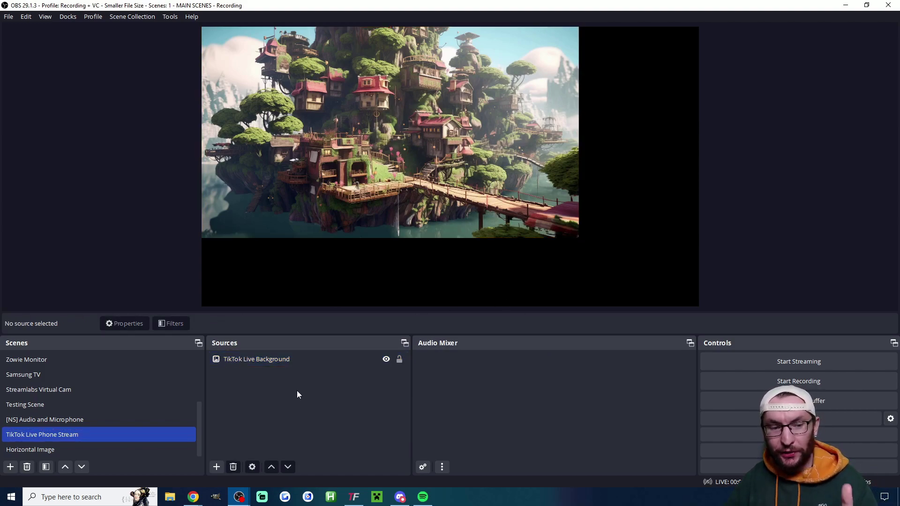
click(263, 360)
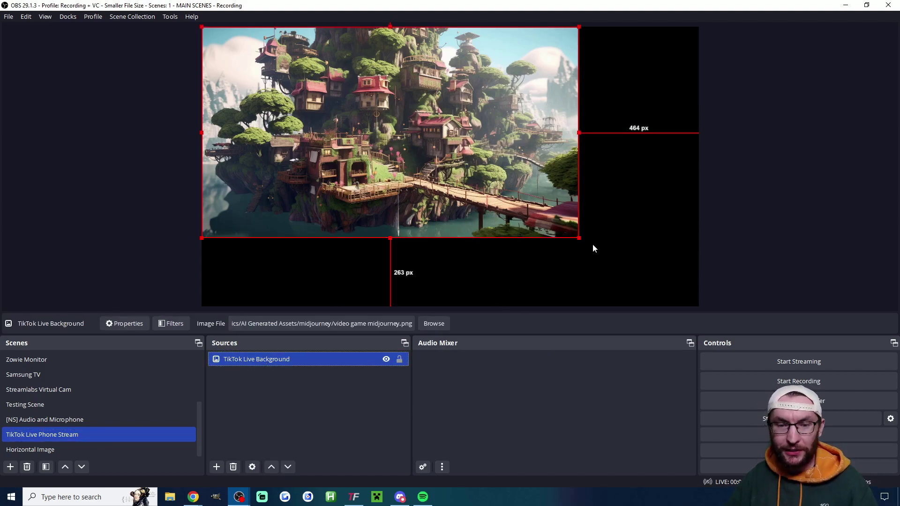
drag(579, 239, 698, 296)
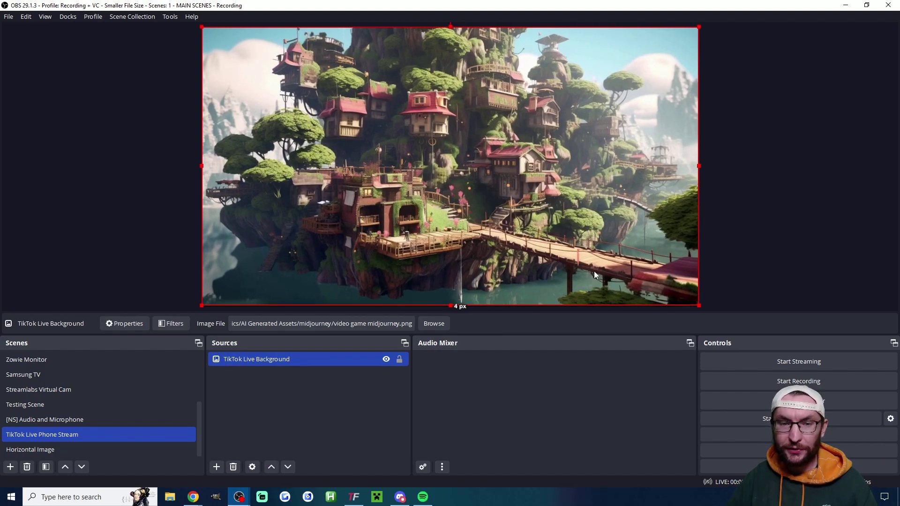
key(Delete)
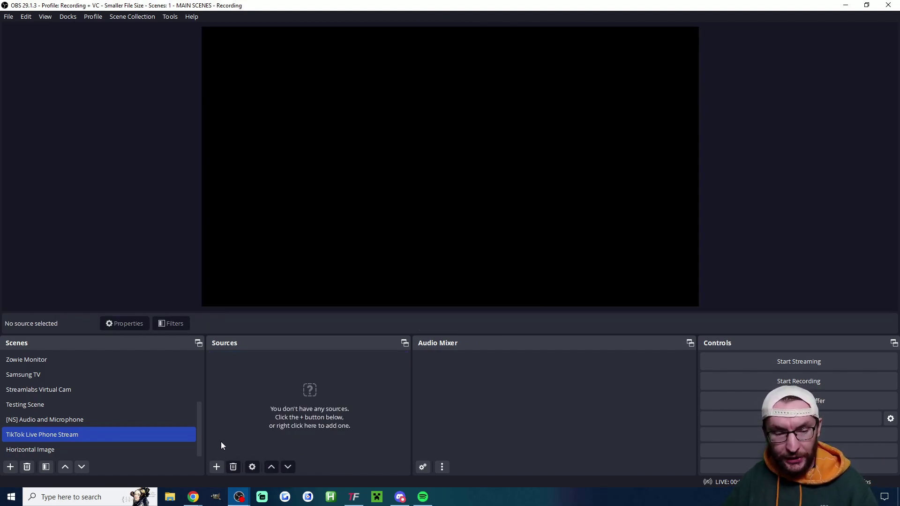
Add a Media Source named TikTok Live Background using a local video file
click(217, 469)
click(260, 355)
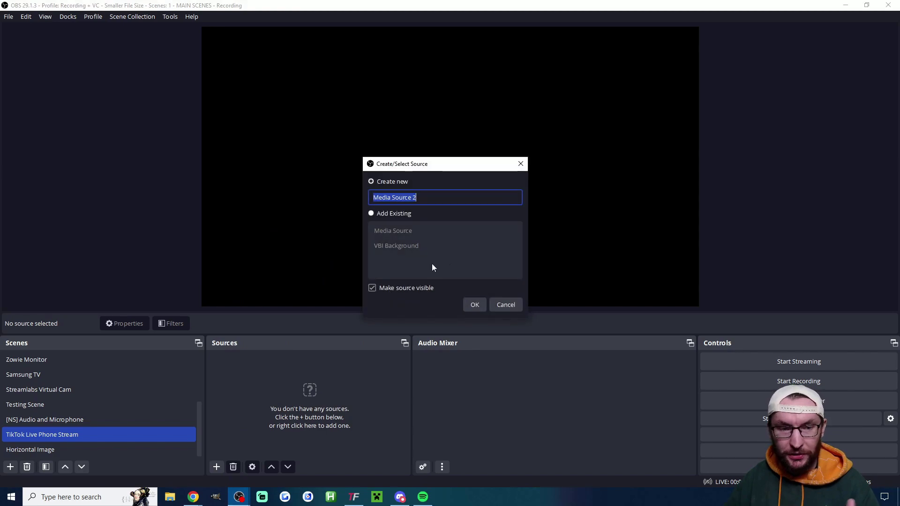
text(TikTok Live Background)
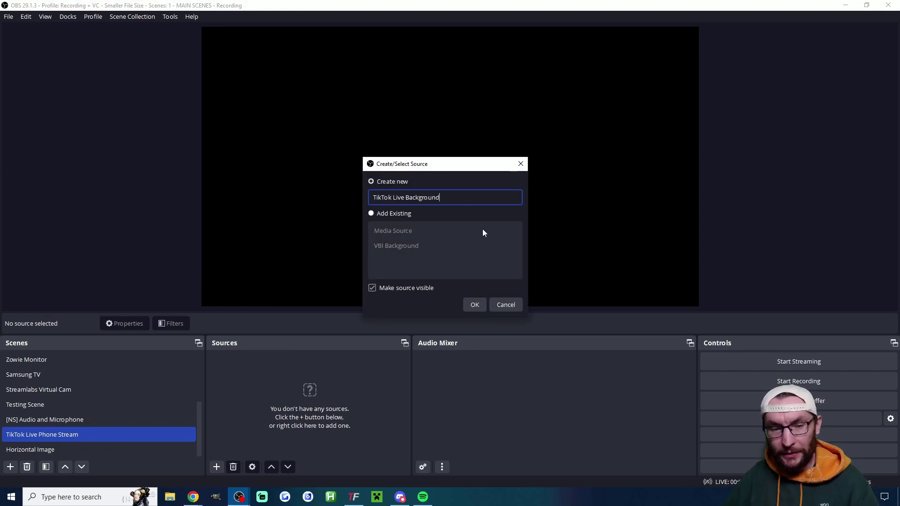
click(472, 305)
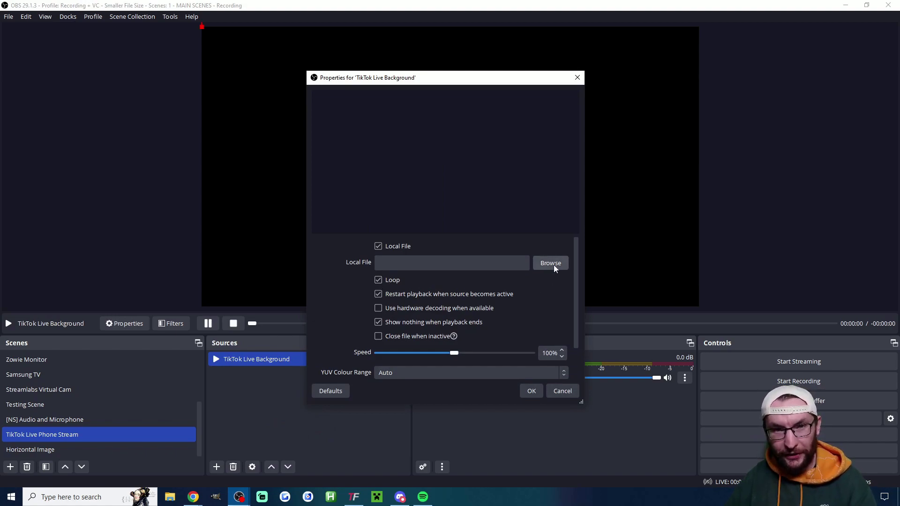
scroll(494, 323, down, 2)
click(530, 390)
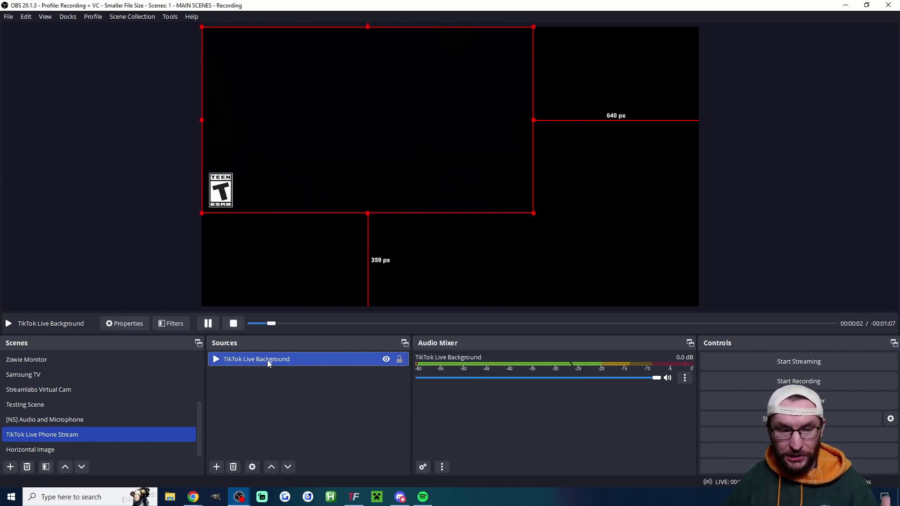
Stretch the background video to fill the whole canvas and mute its audio
drag(534, 213, 696, 300)
click(747, 297)
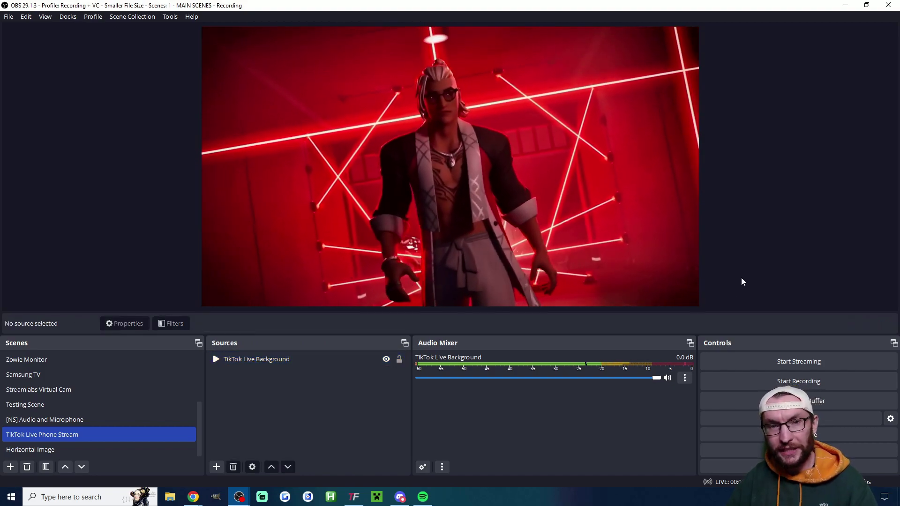
click(667, 377)
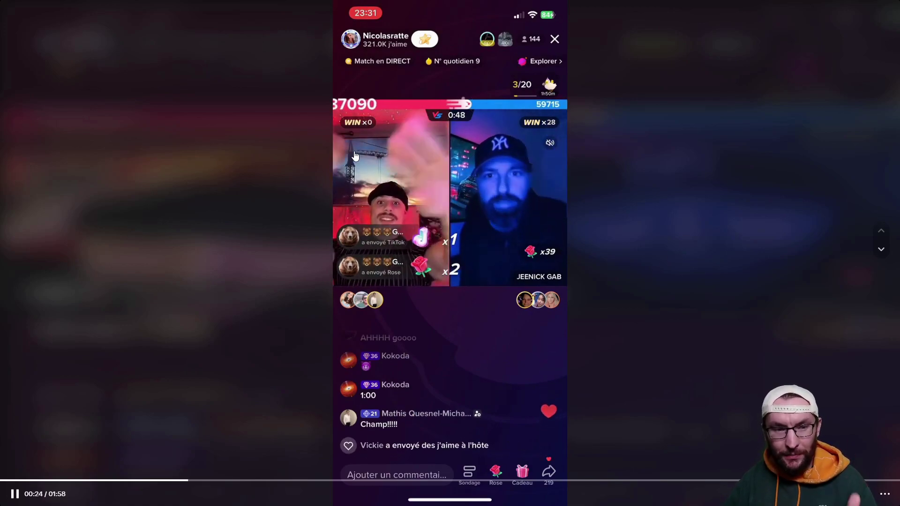
Skip the TikTok live recording ahead to 00:42
click(310, 482)
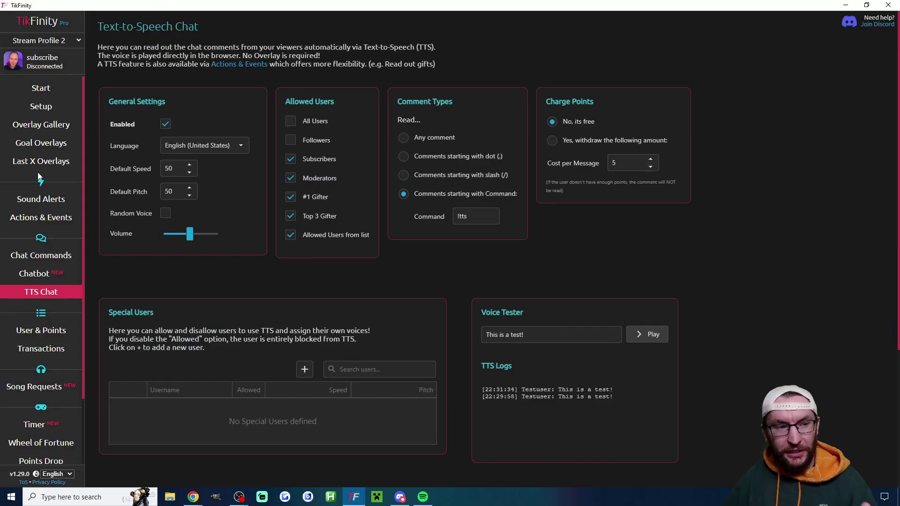
Load test users into the Overlay Gallery's Top Gifters preview, check Customize, and copy its URL
click(46, 129)
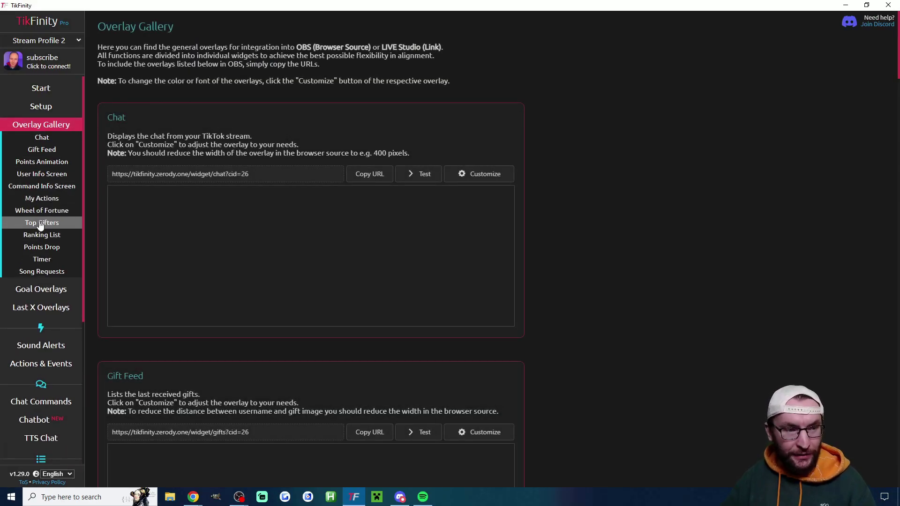
click(54, 225)
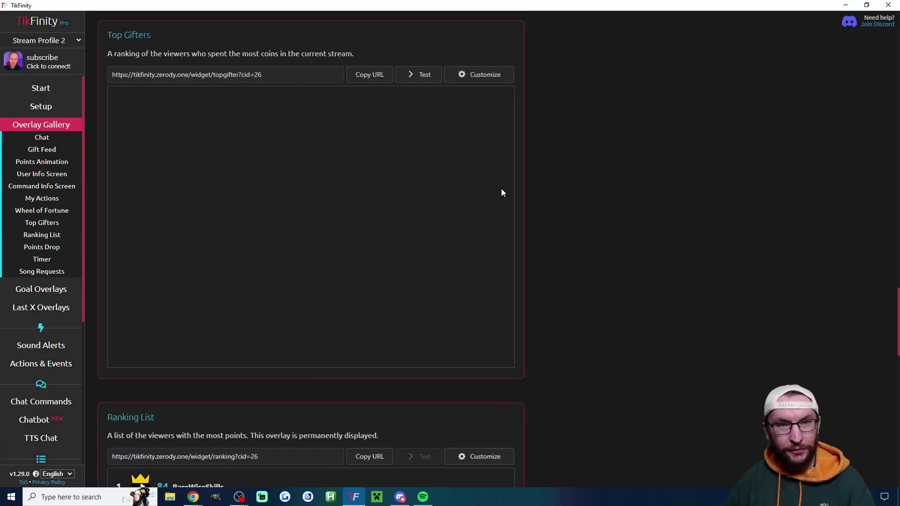
click(424, 85)
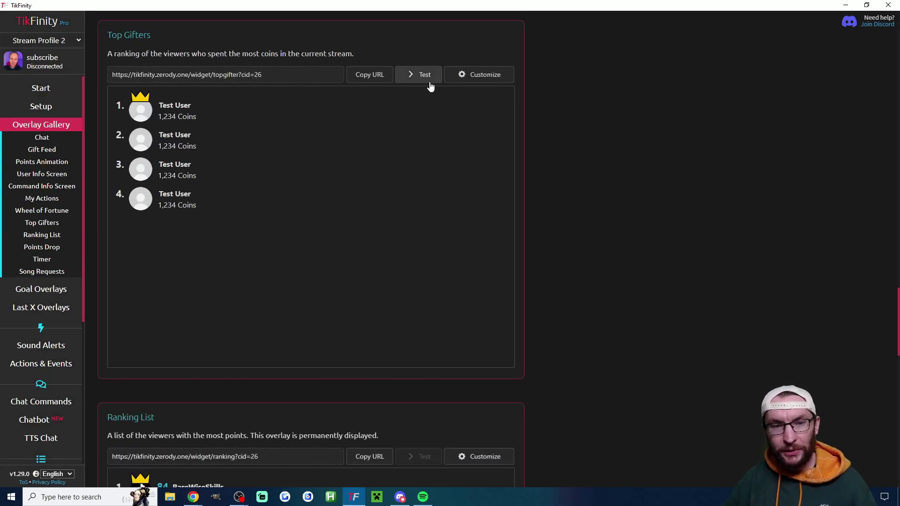
click(460, 77)
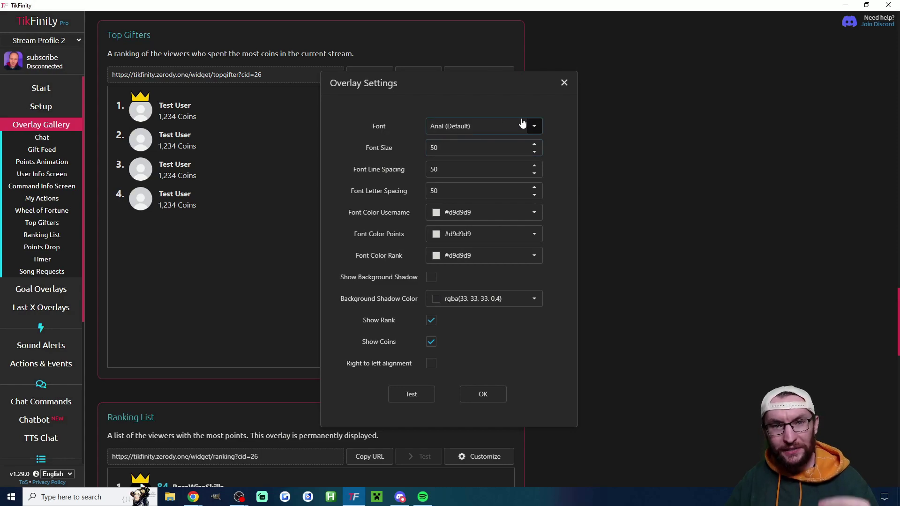
click(564, 83)
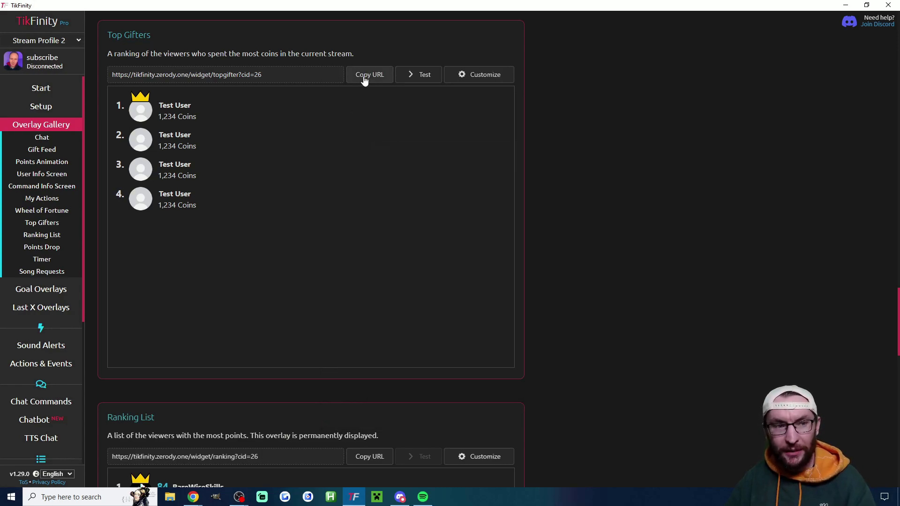
click(383, 80)
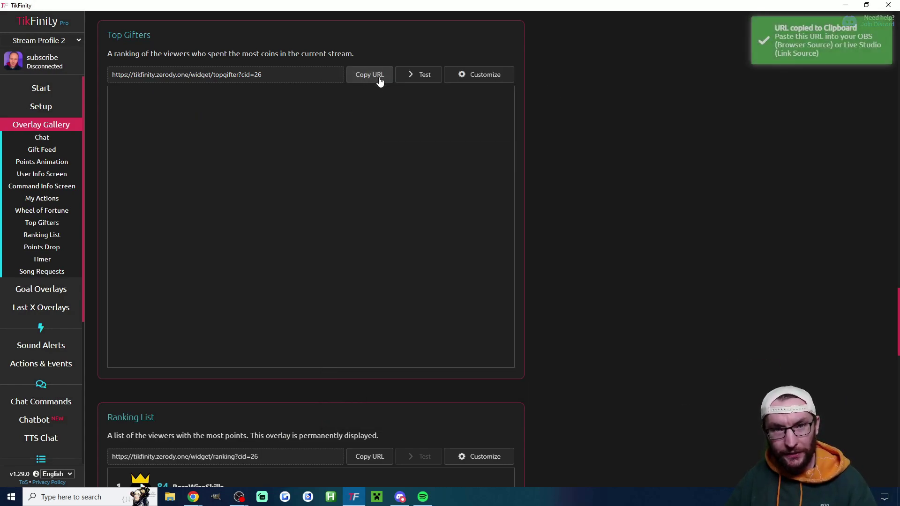
click(238, 497)
Create a browser source named Top Gifters and paste the TikFinity overlay URL
click(216, 467)
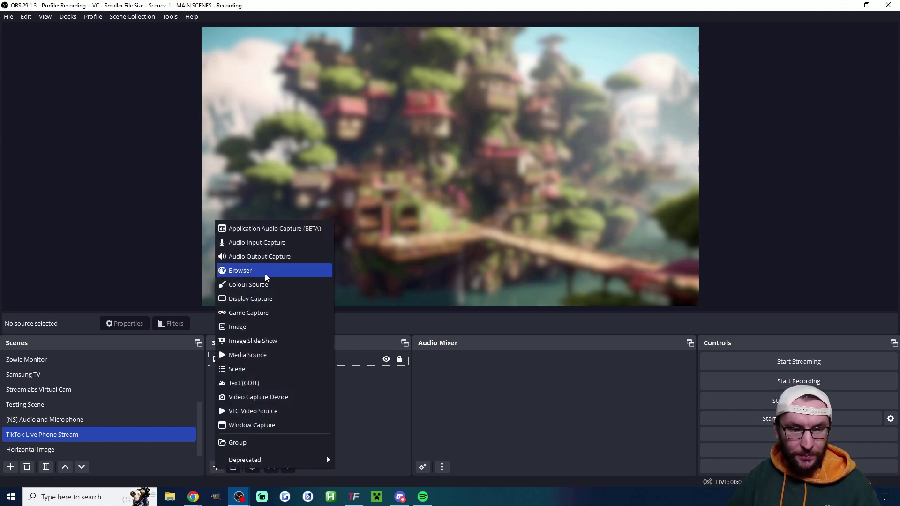
click(292, 271)
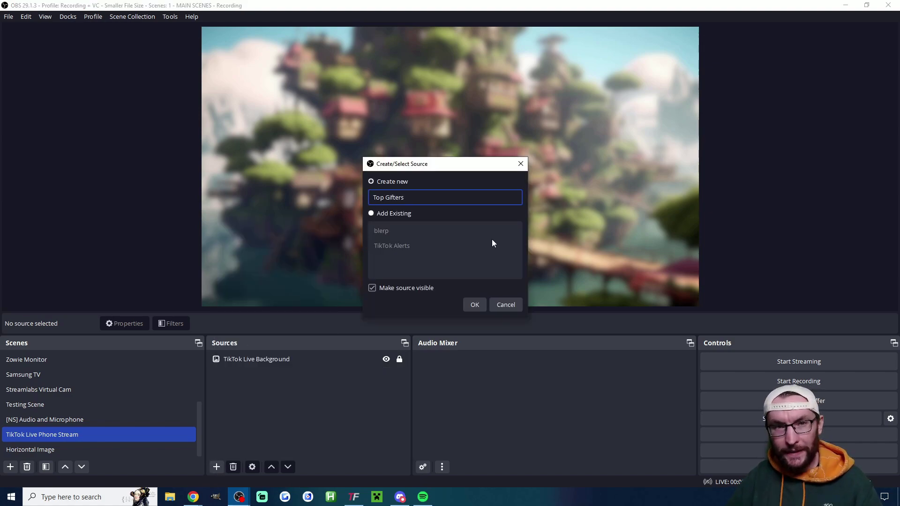
click(474, 304)
double_click(412, 263)
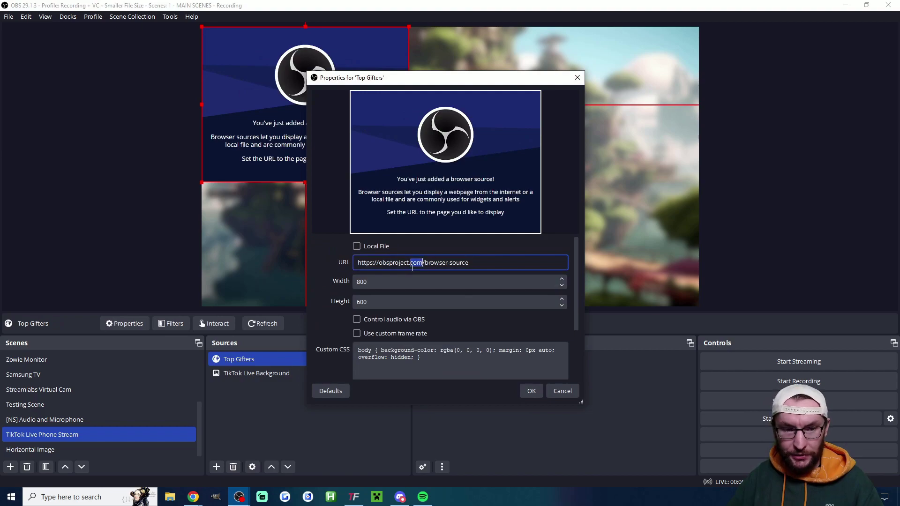
key(ctrl+a)
key(ctrl+v)
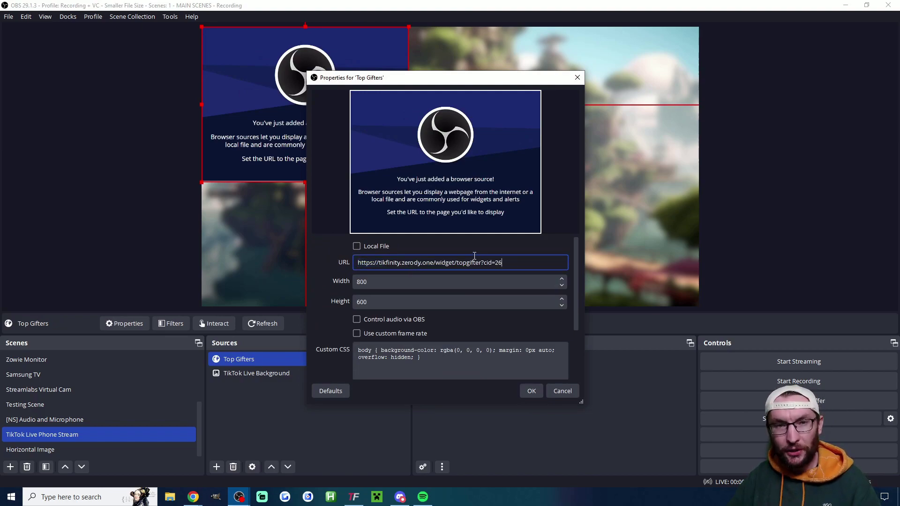
Size the Top Gifters source 500×1080 with Shutdown source when not visible ticked
double_click(376, 283)
text(500)
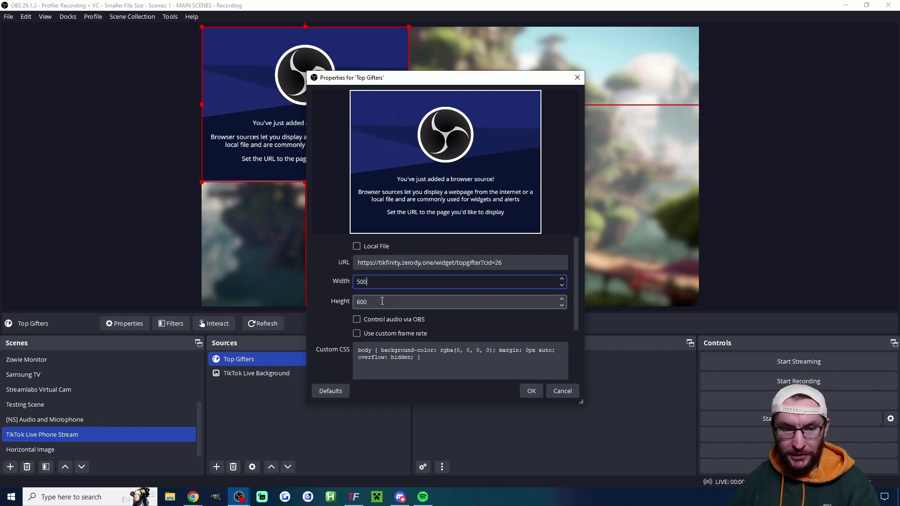
double_click(379, 301)
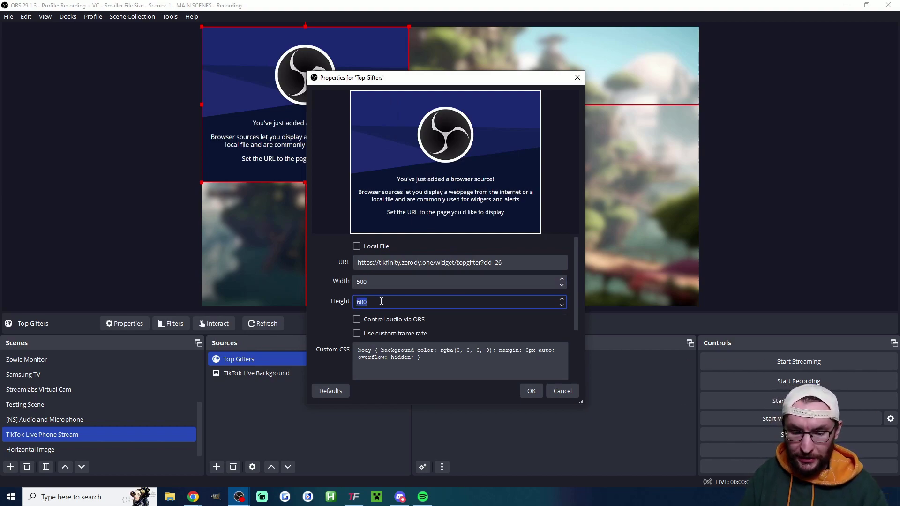
text(108)
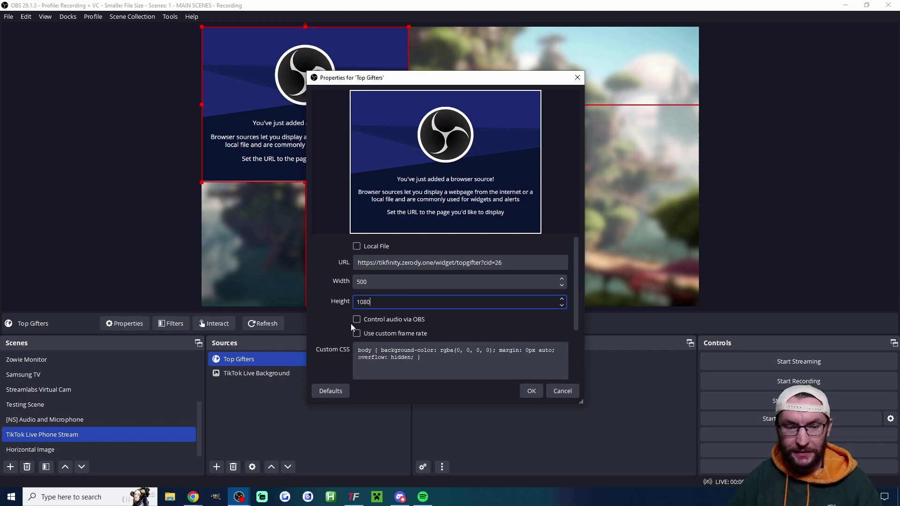
scroll(350, 324, down, 3)
click(358, 317)
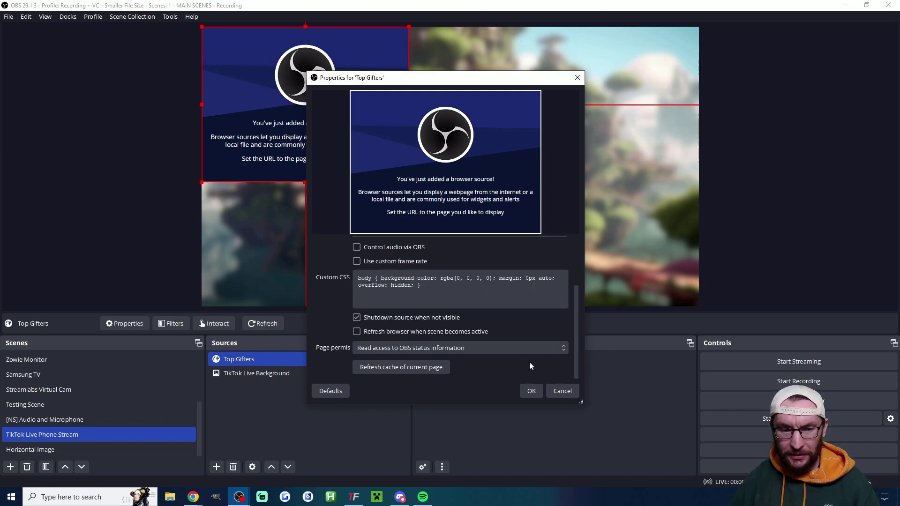
click(531, 392)
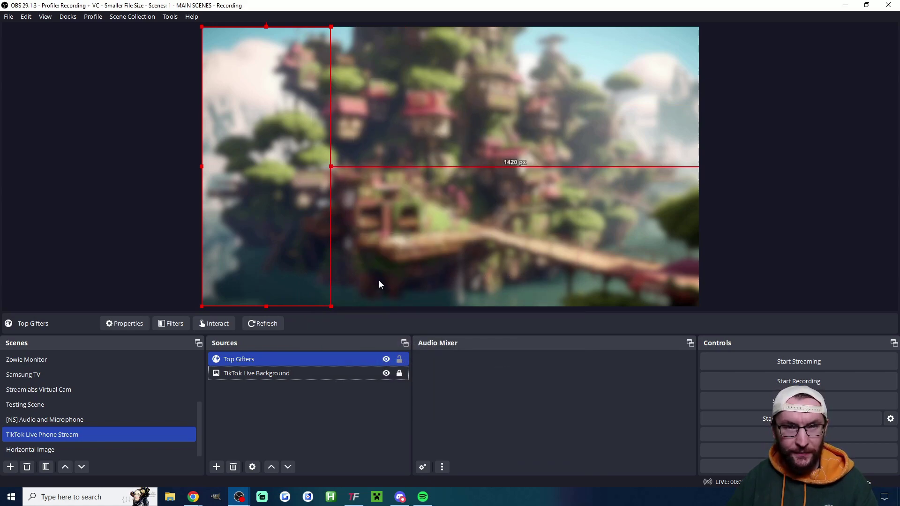
Send test gifters to the Top Gifters overlay so the ranked list appears in OBS
key(alt+Tab)
click(765, 83)
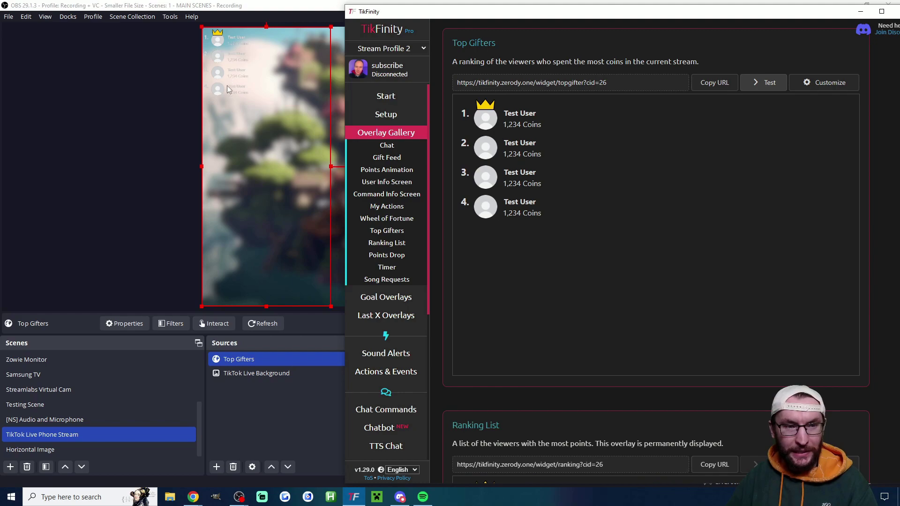
click(829, 87)
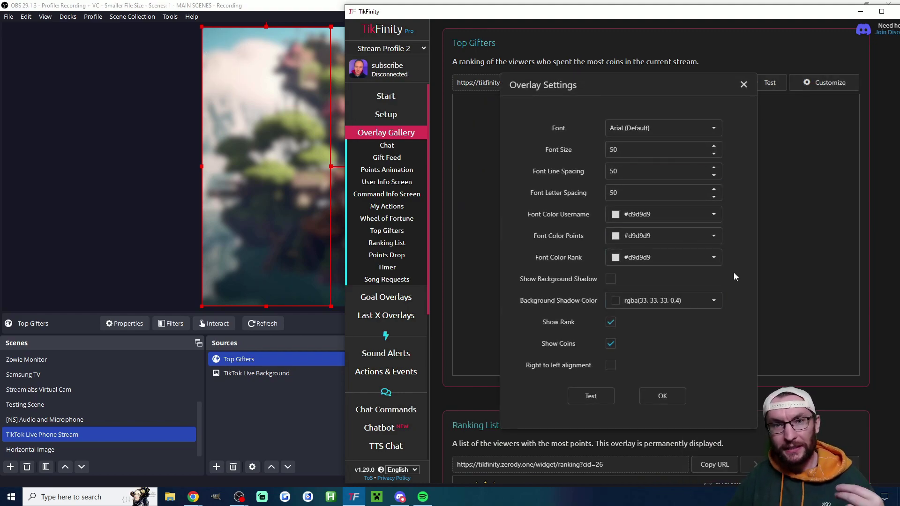
click(763, 88)
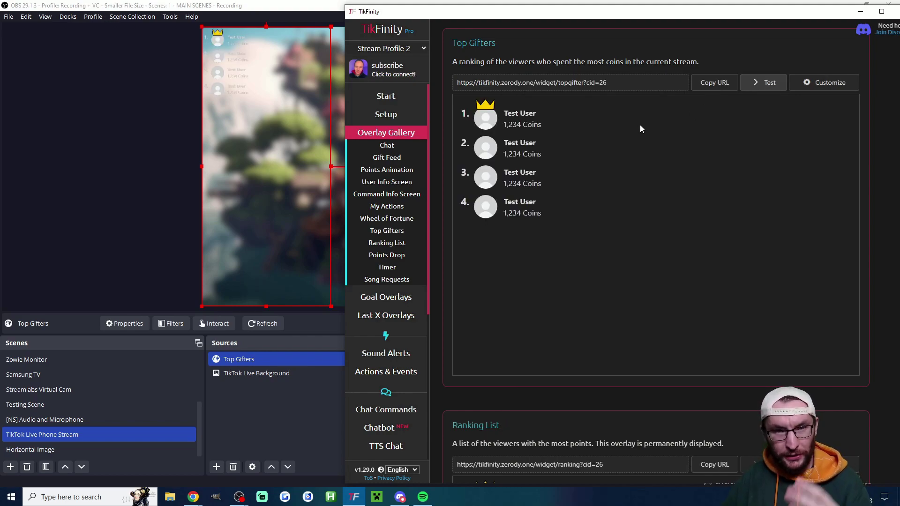
click(398, 115)
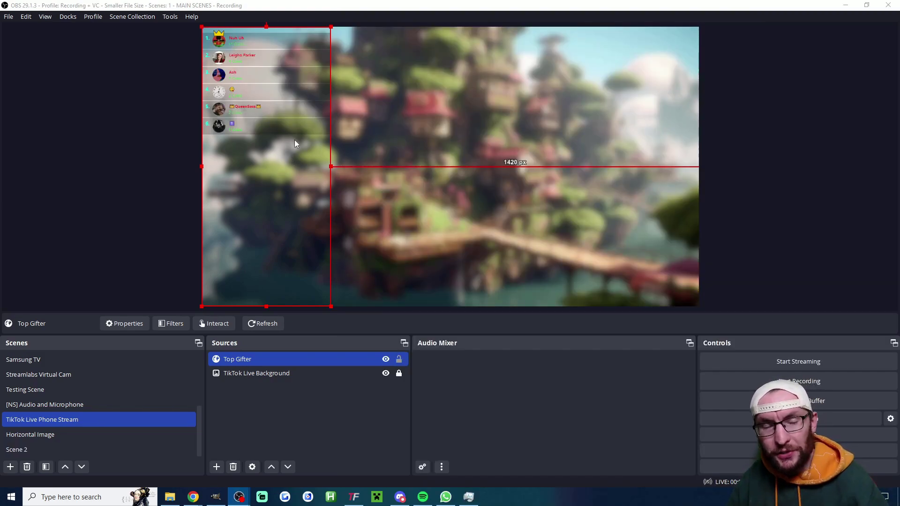
Resize and move the Top Gifter leaderboard to the top edge, showing the top three
drag(332, 166, 486, 225)
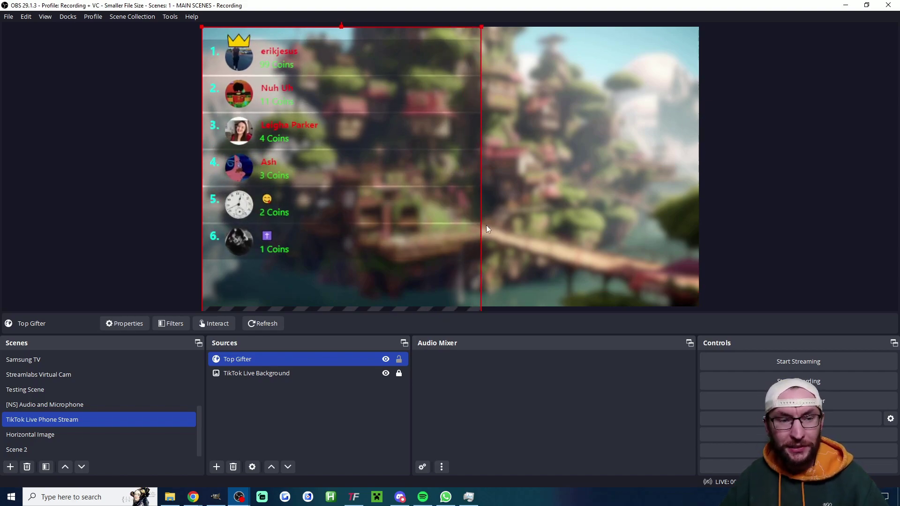
drag(481, 27, 405, 186)
drag(289, 243, 289, 83)
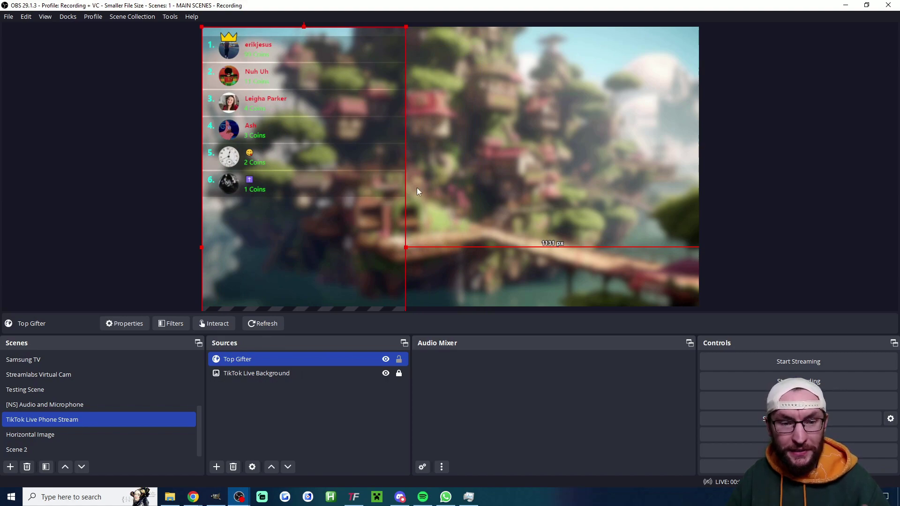
drag(406, 248, 330, 231)
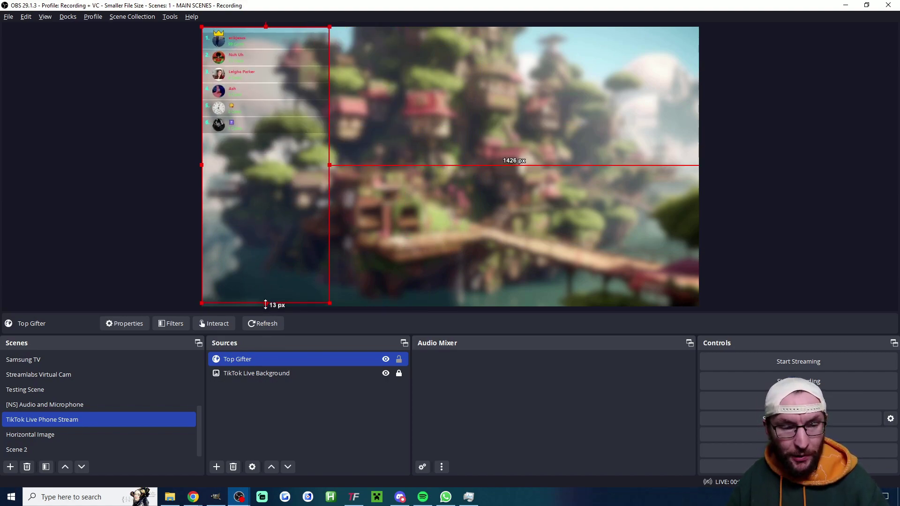
drag(265, 305, 241, 83)
drag(330, 85, 504, 238)
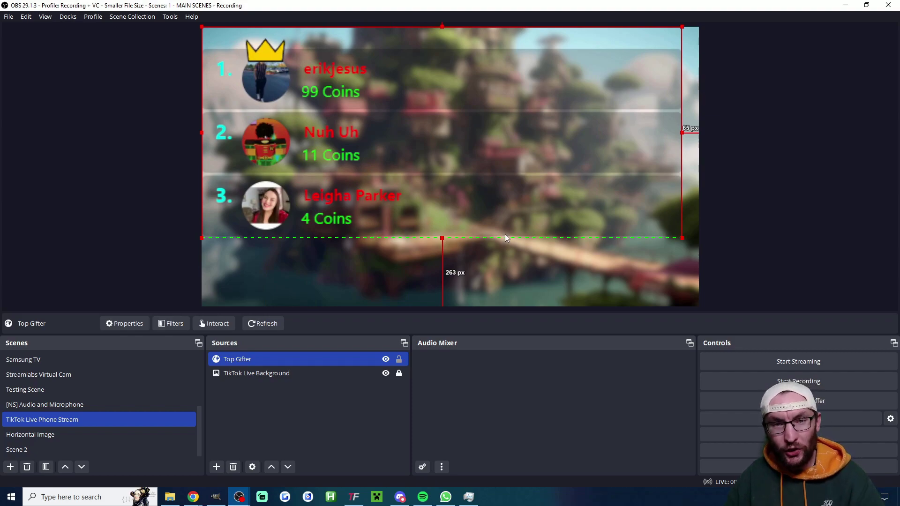
Check the Top Gifter properties, keeping height 1080, and shrink it into the top-left
double_click(241, 360)
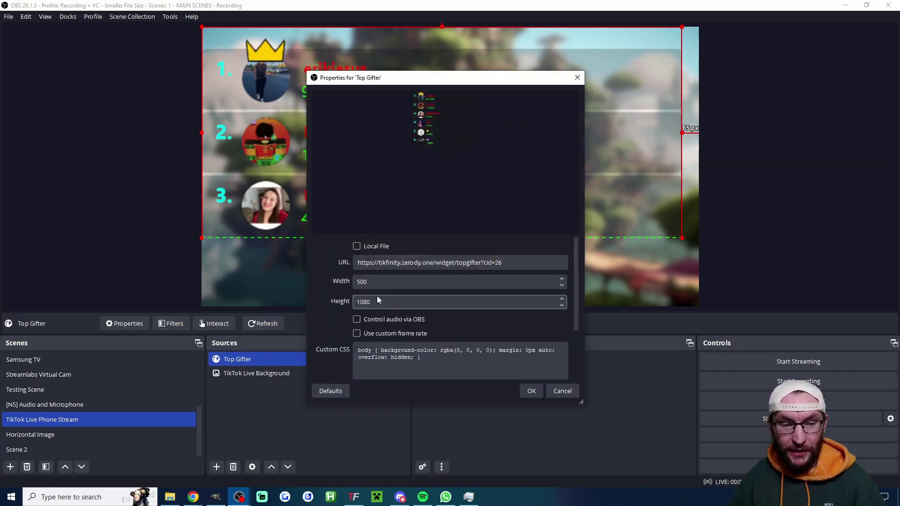
double_click(379, 302)
click(379, 302)
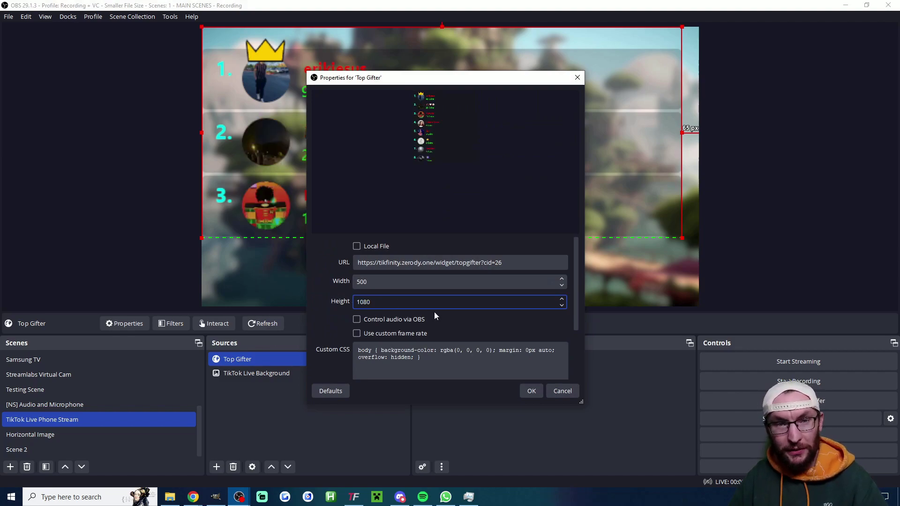
key(Return)
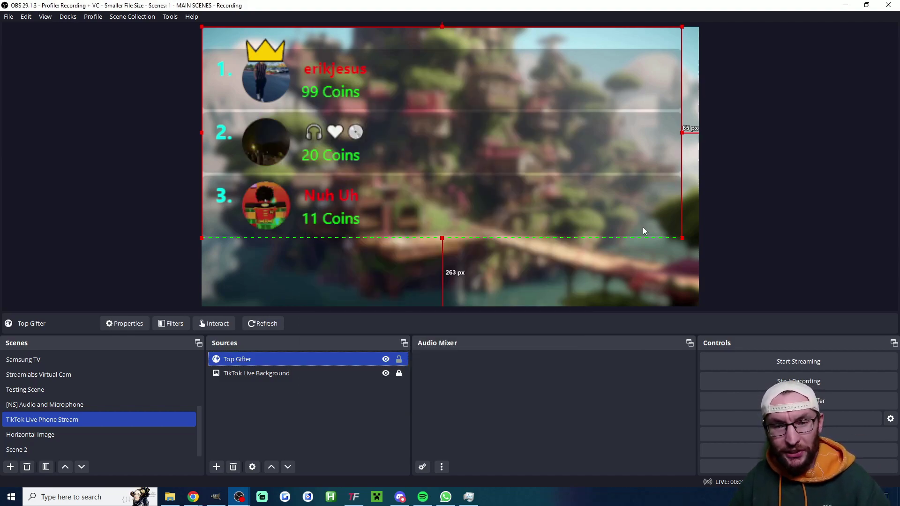
drag(681, 132, 464, 130)
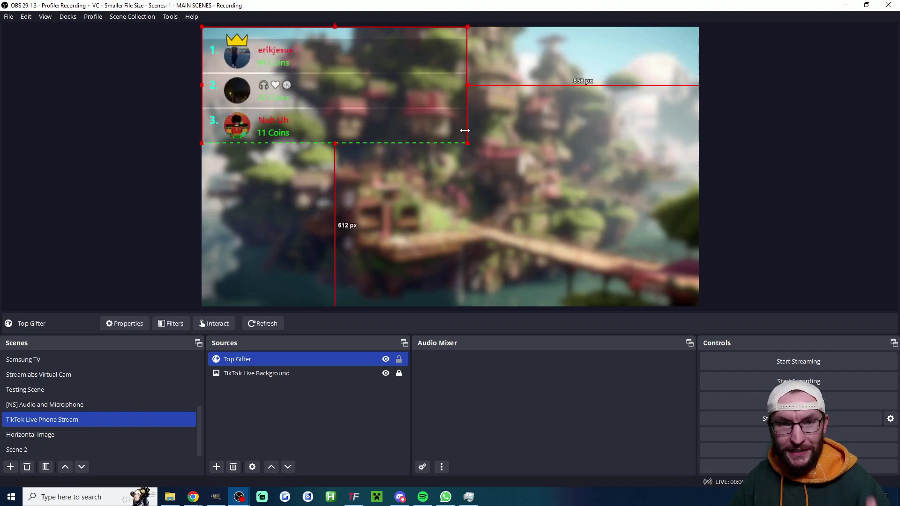
Back in TikFinity, open and close the Top Gifters settings, then open Actions & Events
click(354, 497)
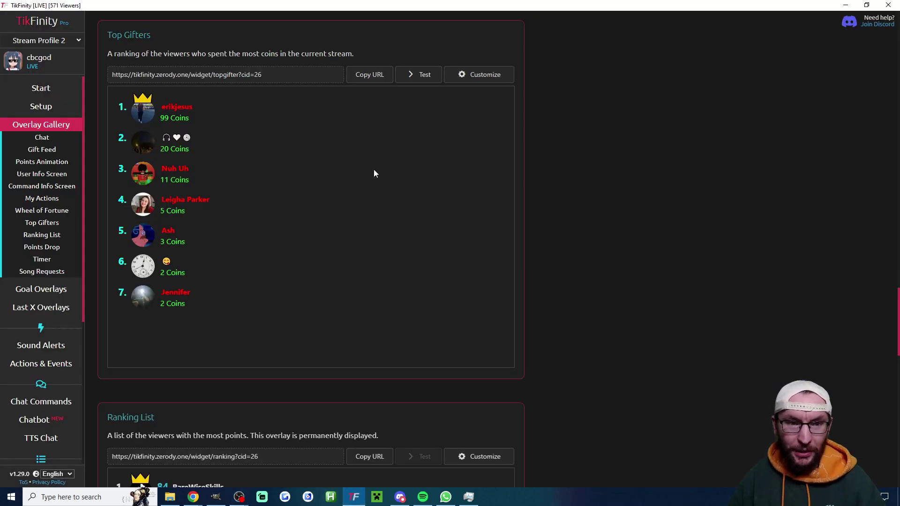
click(480, 75)
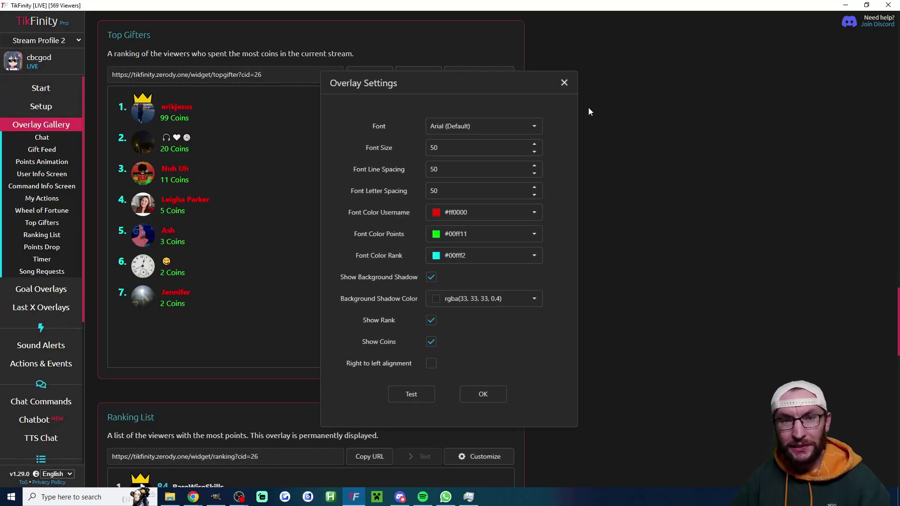
click(564, 83)
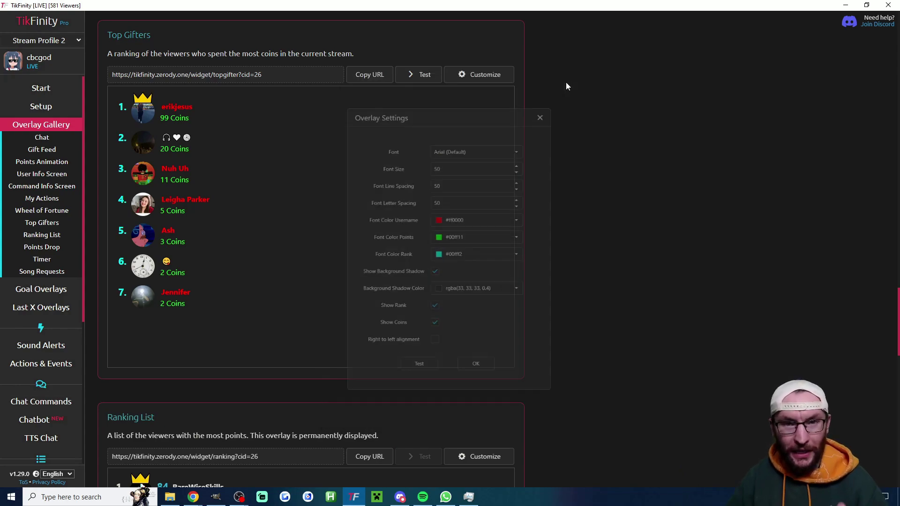
click(64, 110)
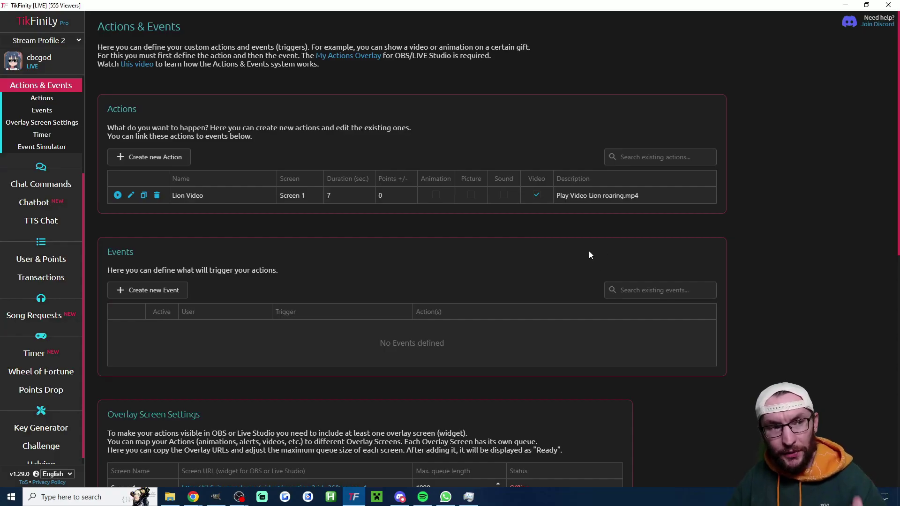
Start a new action, keeping the name Lion Video and Play Video File set to Lion roaring.mp4
scroll(85, 229, up, 3)
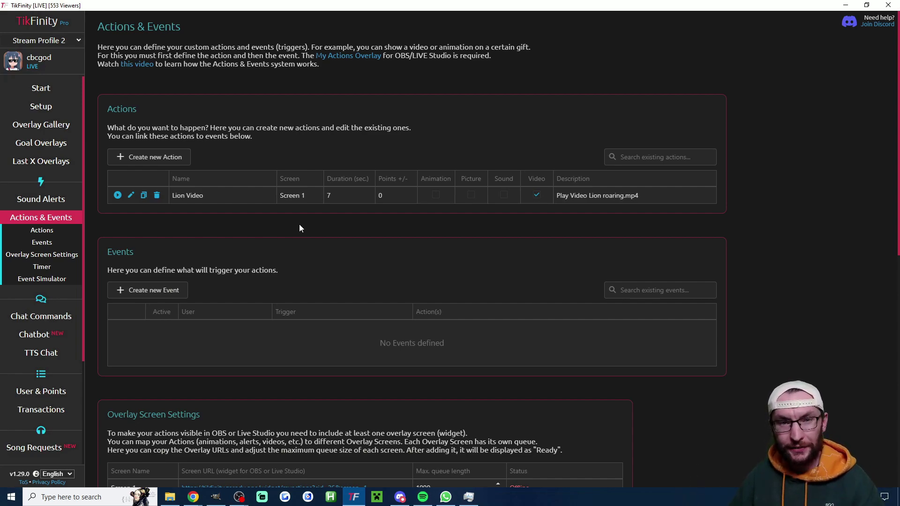
click(187, 162)
drag(352, 106, 311, 104)
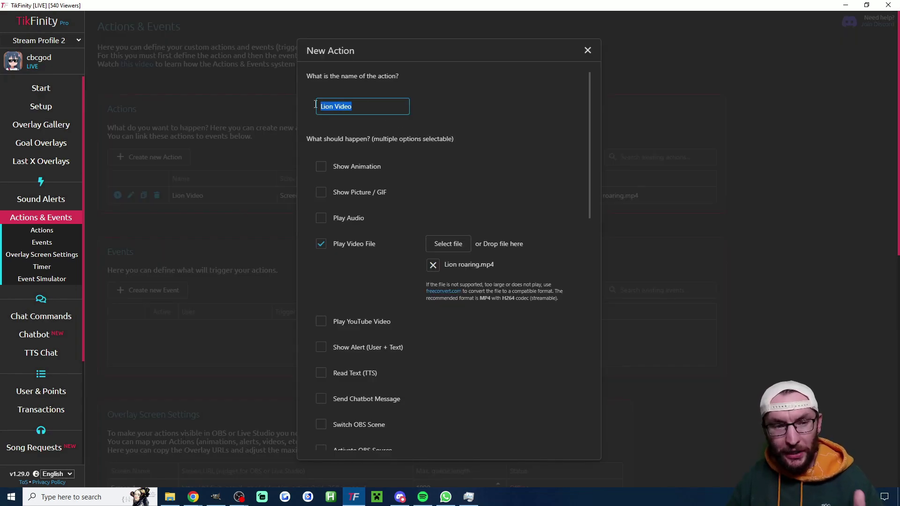
click(349, 106)
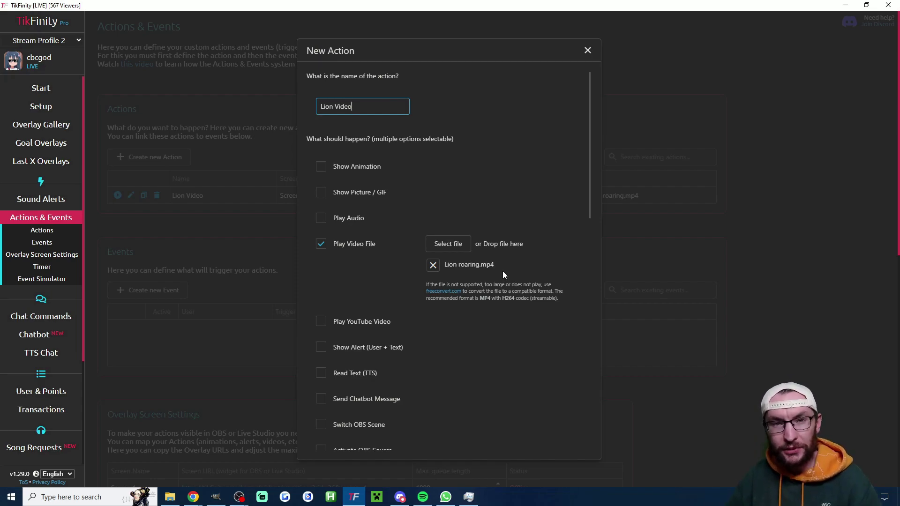
Save the Lion Video action with a 7-second duration on Screen 1, repeating with gift combos
drag(589, 173, 595, 342)
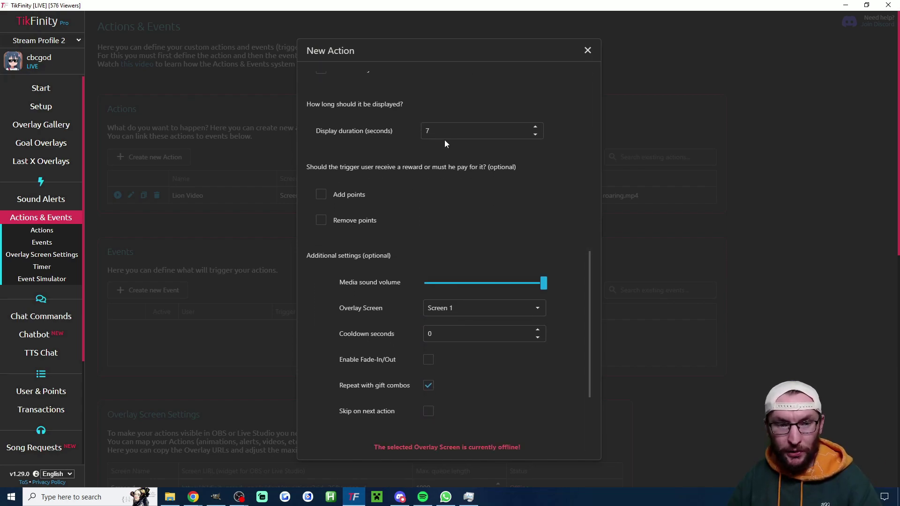
click(445, 138)
click(445, 111)
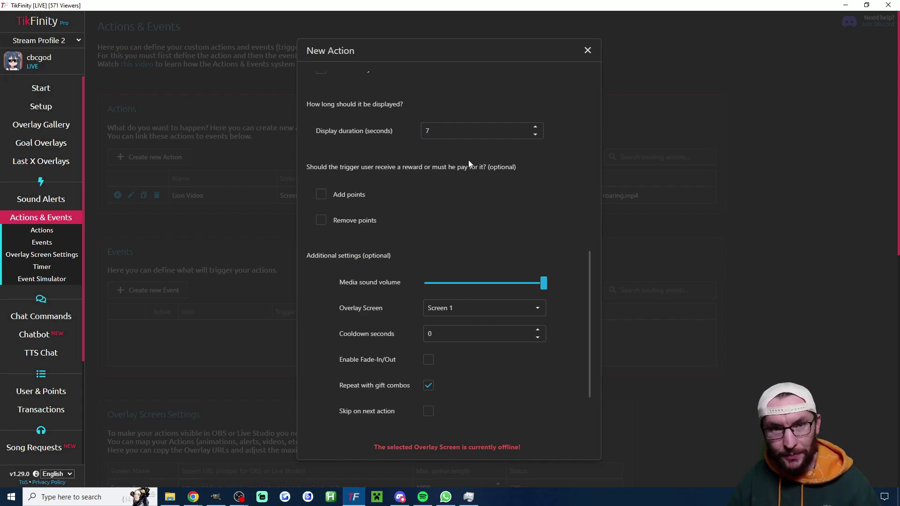
scroll(521, 197, down, 3)
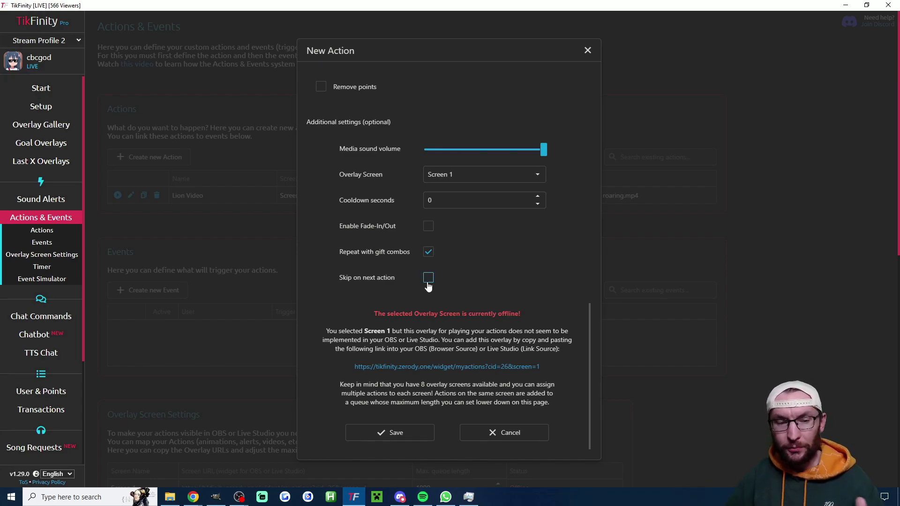
click(402, 296)
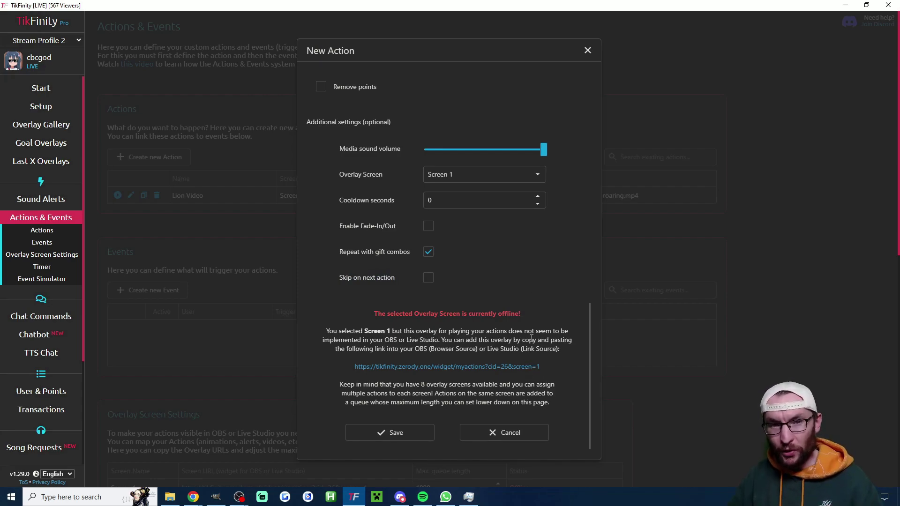
click(421, 435)
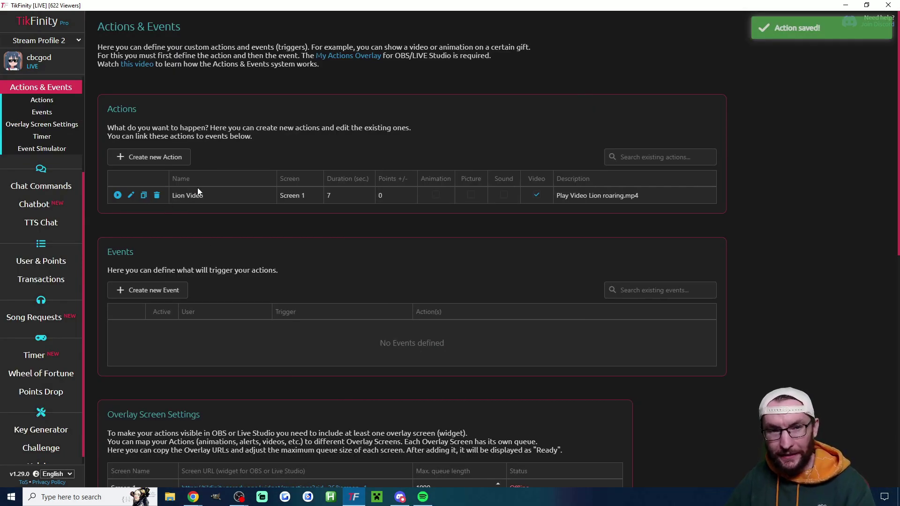
Create a new event triggered by sending the Lion gift
click(169, 292)
click(478, 341)
click(491, 370)
text(lion)
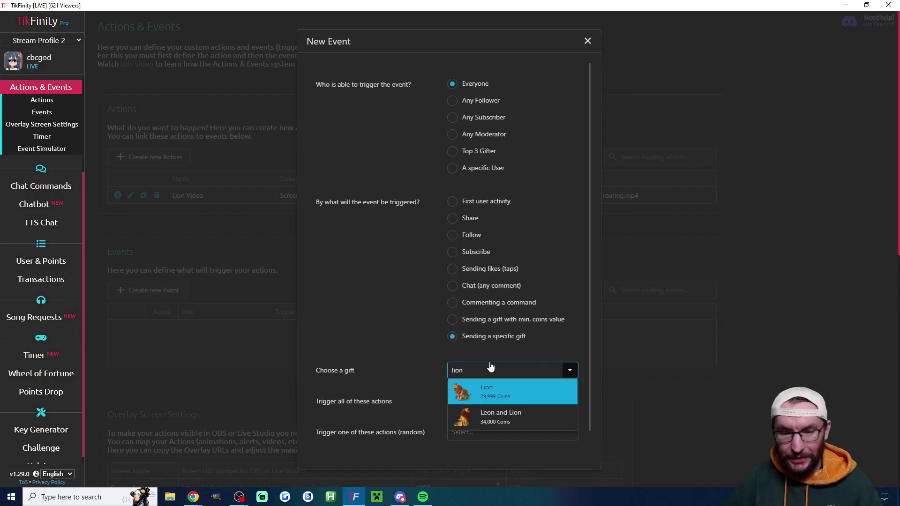
click(503, 393)
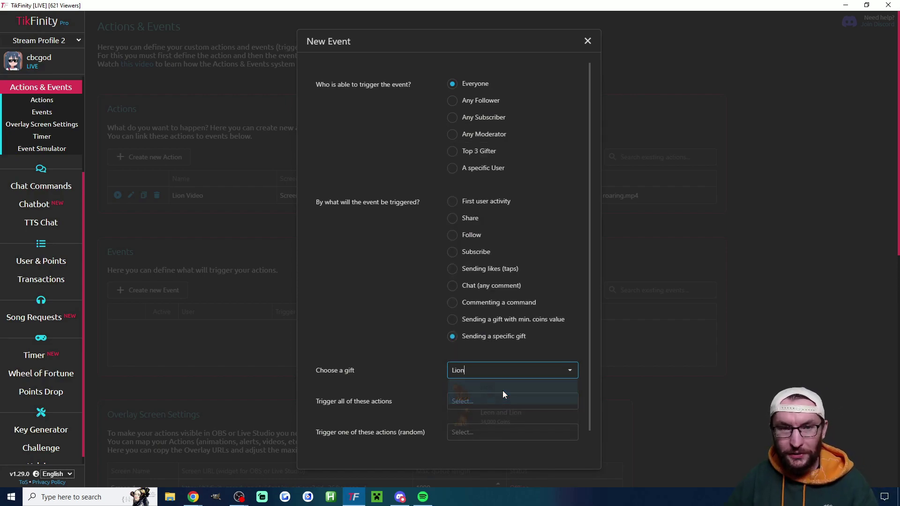
Make the Lion gift event trigger the Lion Video action and save it
mouse_move(392, 405)
mouse_down()
mouse_move(302, 406)
mouse_move(399, 398)
mouse_up()
click(464, 402)
click(462, 416)
click(367, 374)
scroll(389, 377, down, 1)
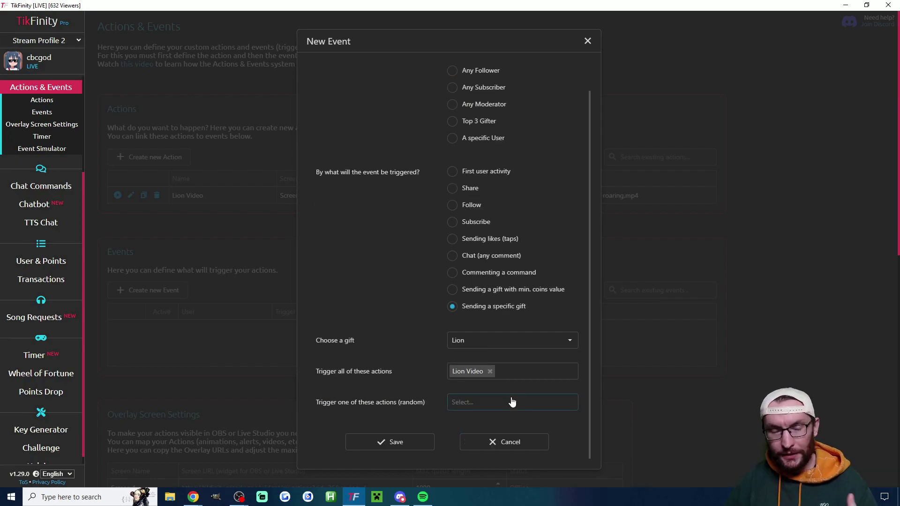
click(397, 442)
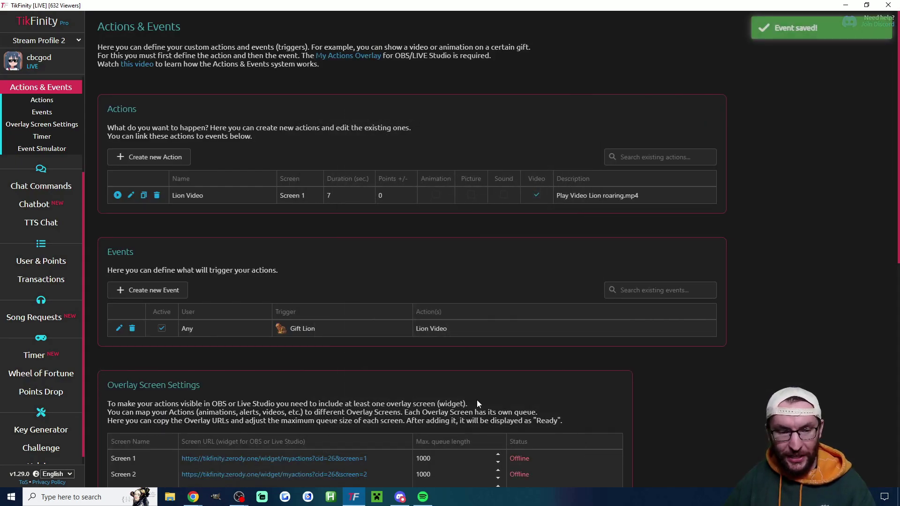
Copy the Screen 1 overlay URL from Overlay Screen Settings and return to OBS Studio
scroll(479, 398, down, 5)
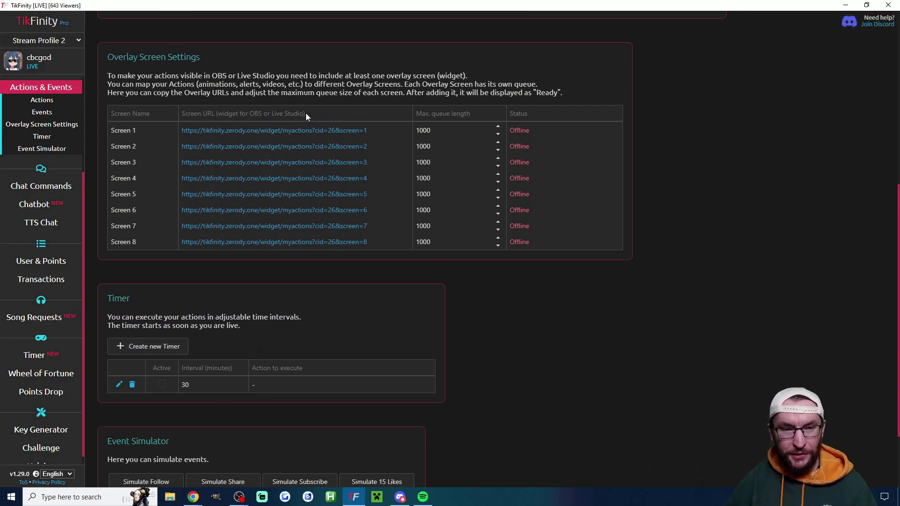
double_click(423, 130)
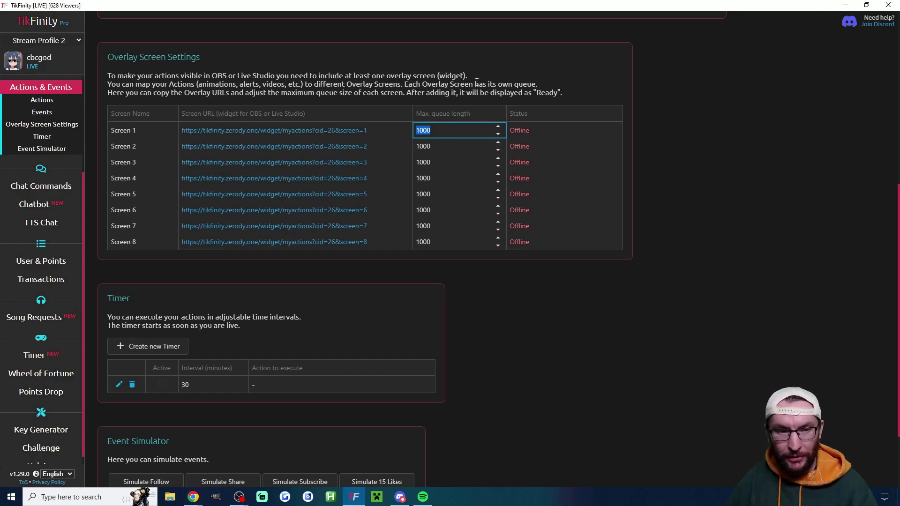
scroll(333, 190, up, 7)
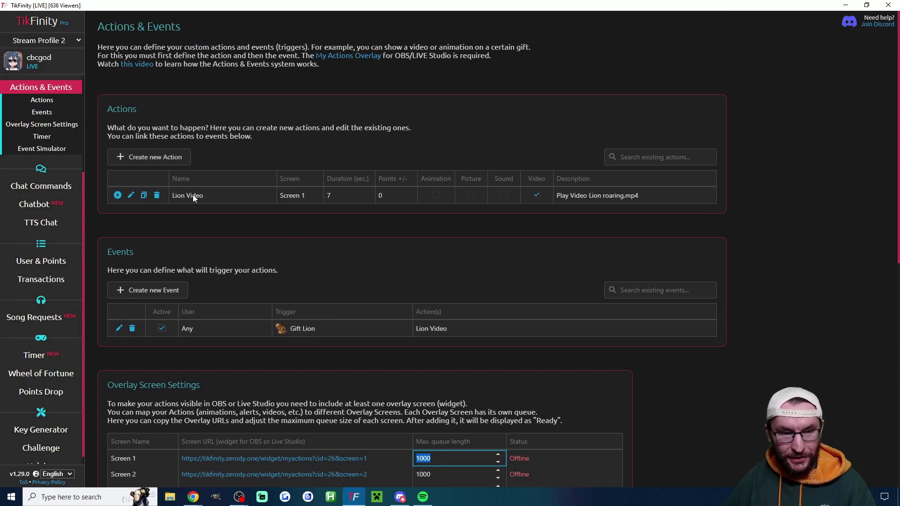
scroll(305, 230, down, 5)
click(271, 225)
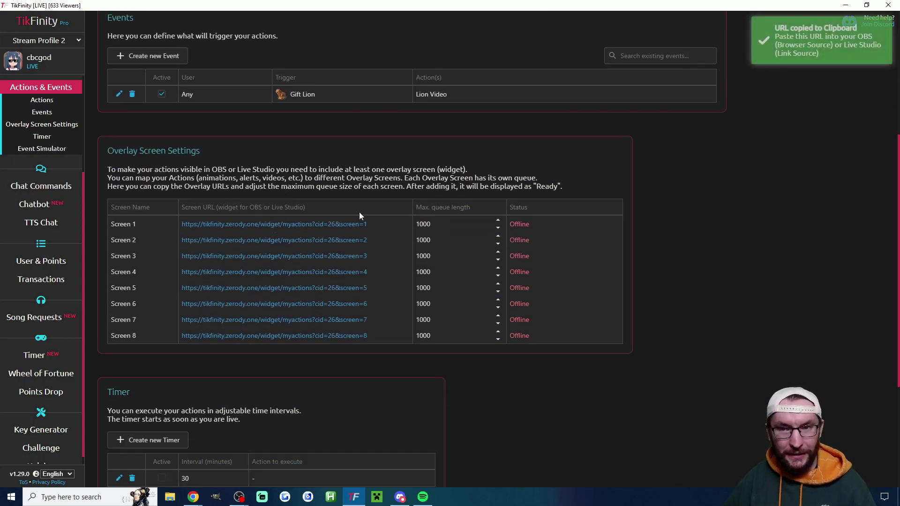
key(alt+Tab)
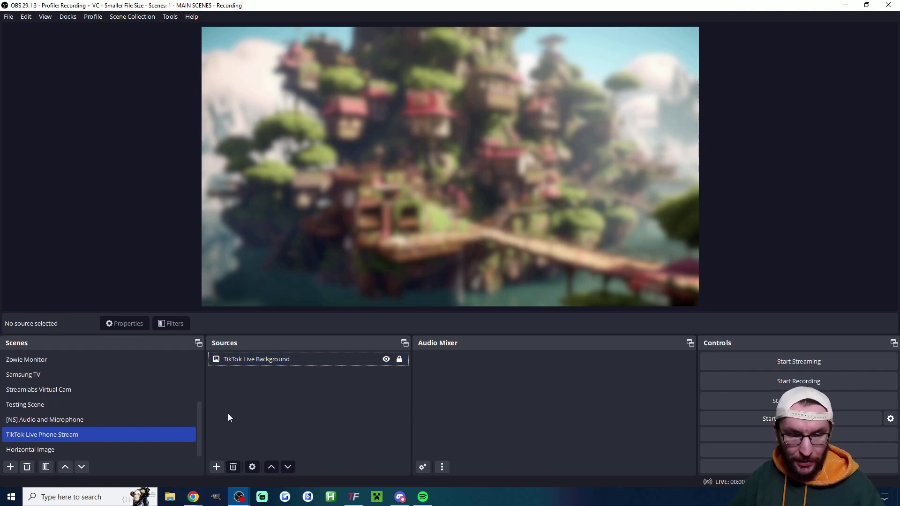
Add a browser source named Screen 1 using the pasted TikFinity Screen 1 overlay URL
click(217, 467)
click(251, 270)
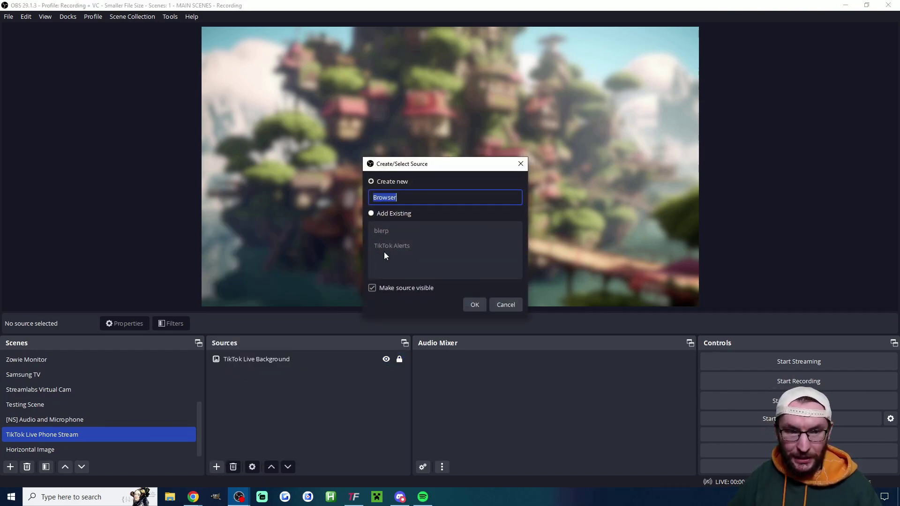
text(Screen 1)
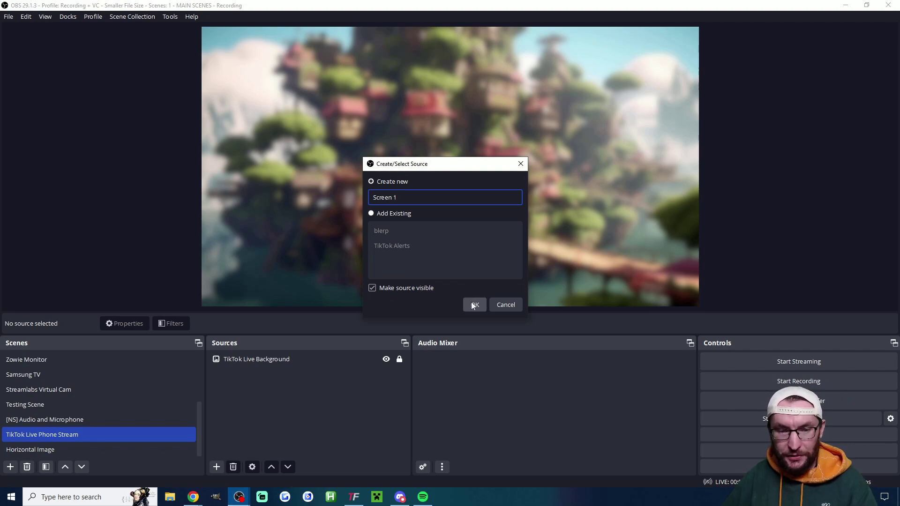
click(473, 304)
triple_click(406, 261)
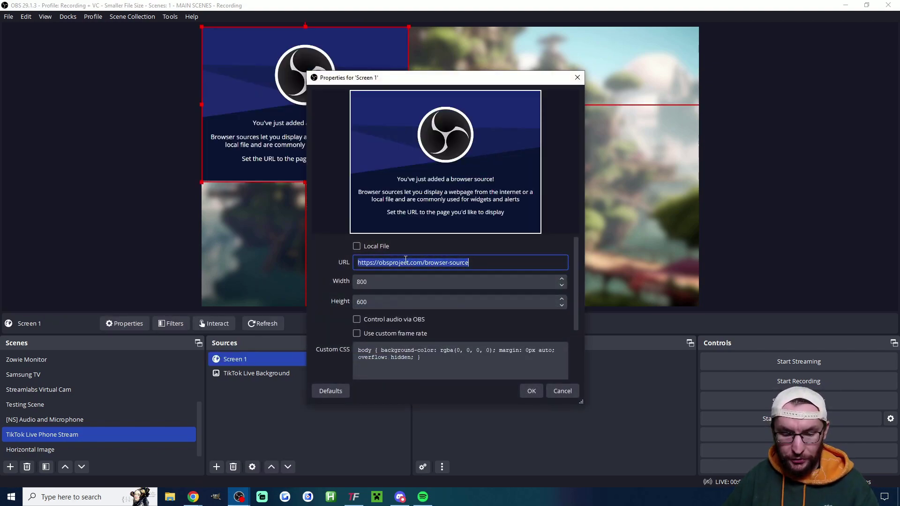
key(ctrl+v)
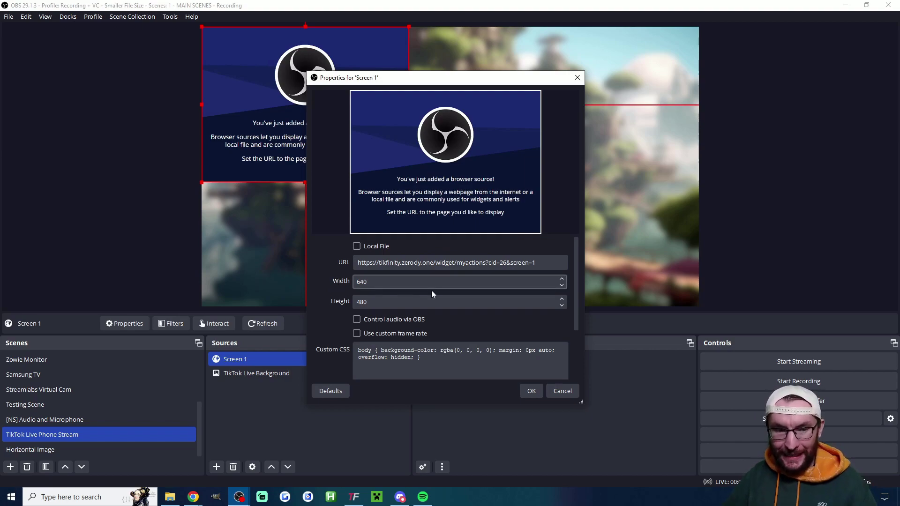
scroll(329, 314, down, 3)
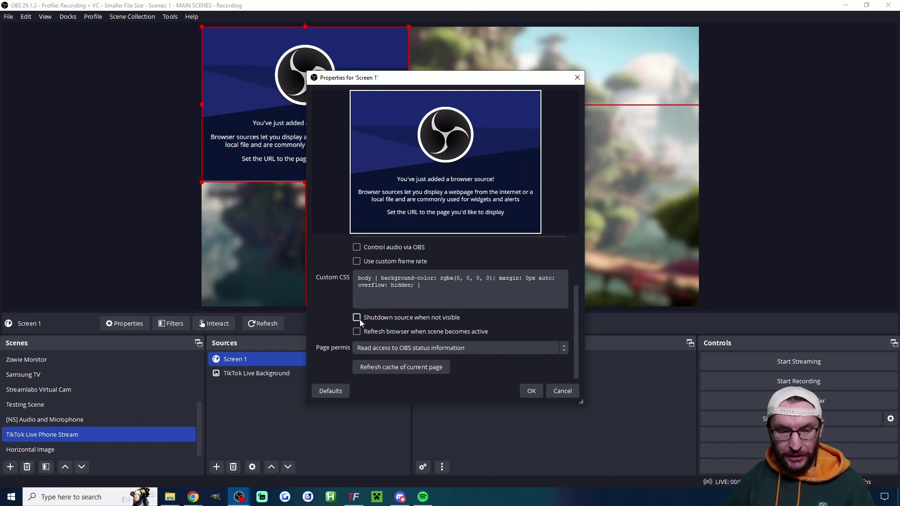
click(530, 391)
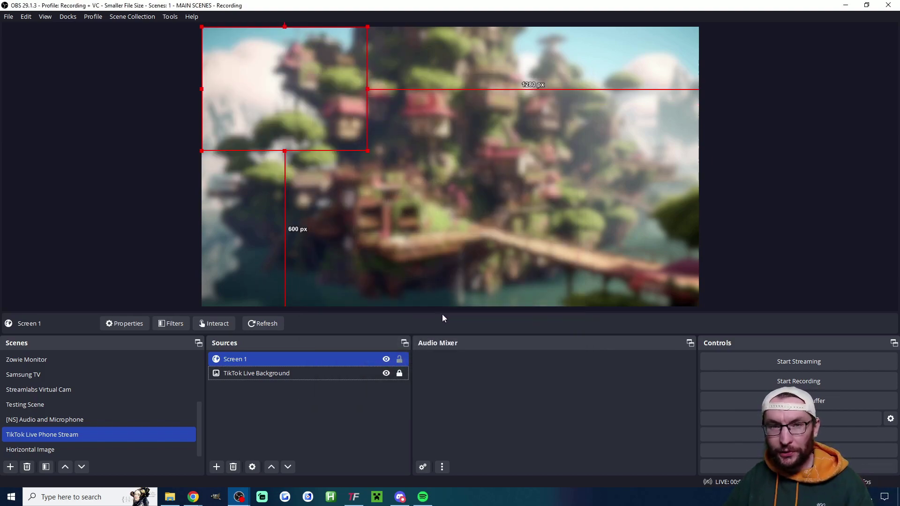
Select the Screen 1 source and stretch it to the full canvas height
click(480, 286)
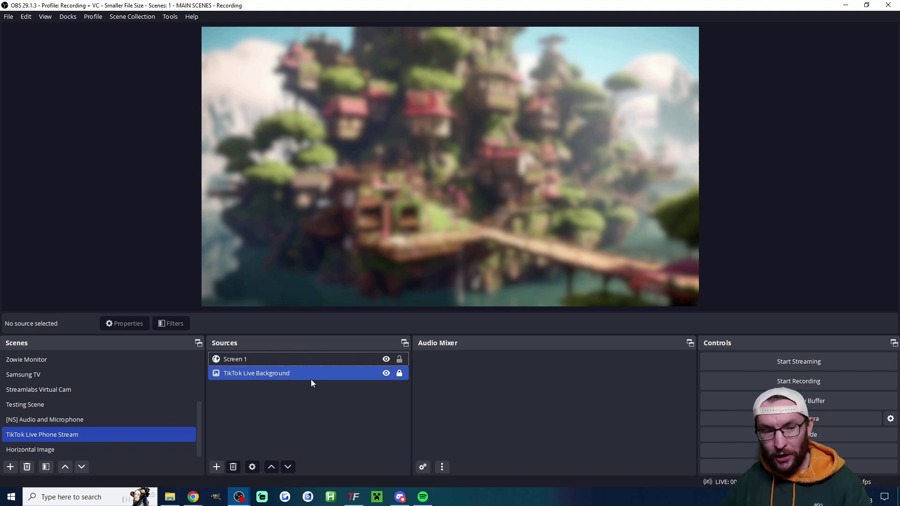
click(242, 367)
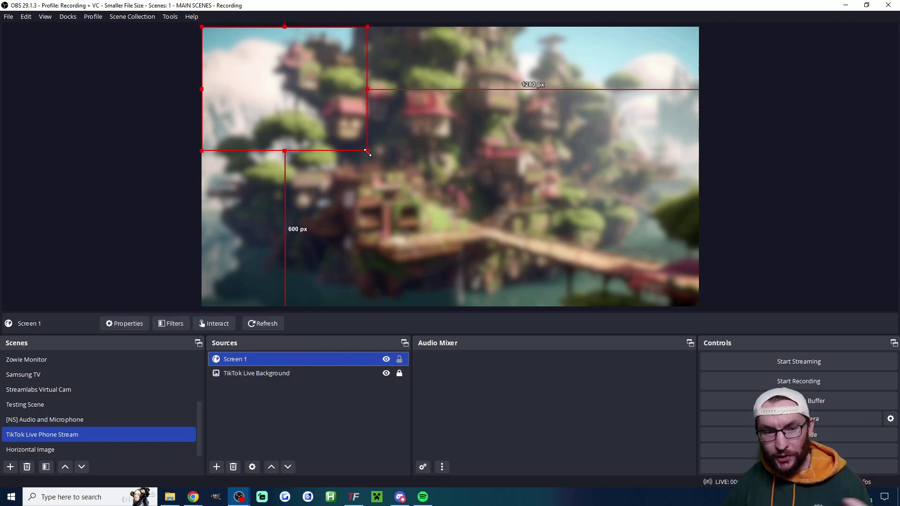
drag(368, 151, 579, 258)
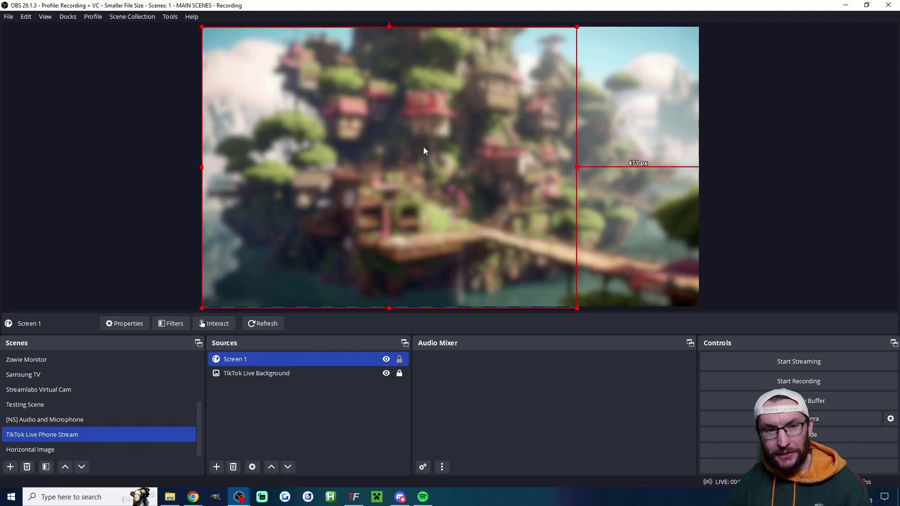
Centre Screen 1 horizontally on the canvas and lock it in place
right_click(379, 116)
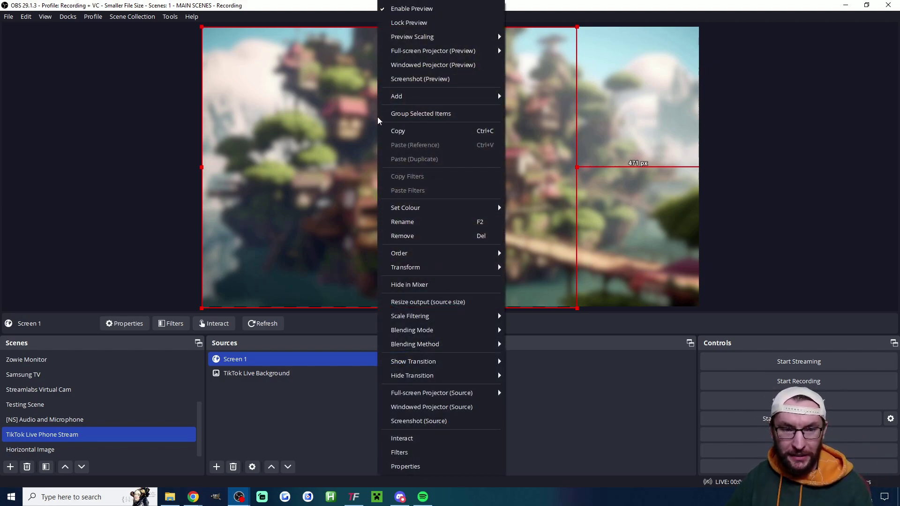
mouse_move(436, 272)
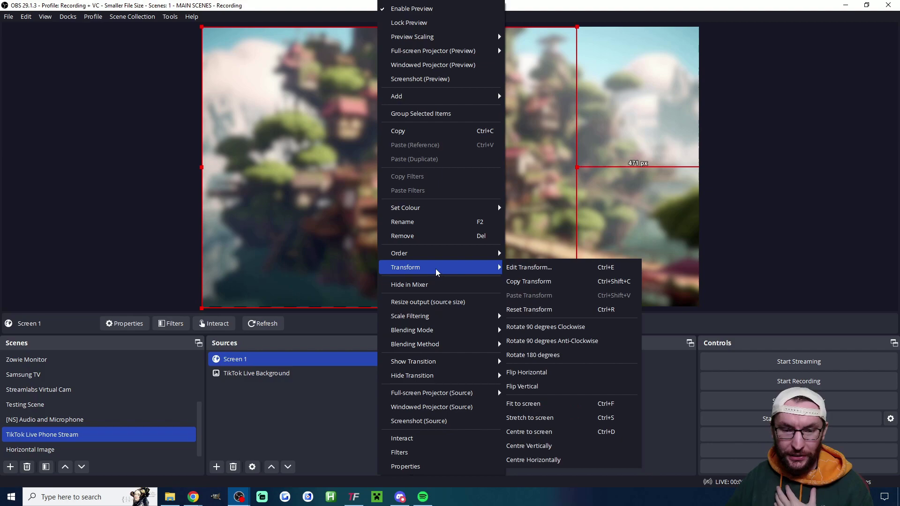
click(563, 460)
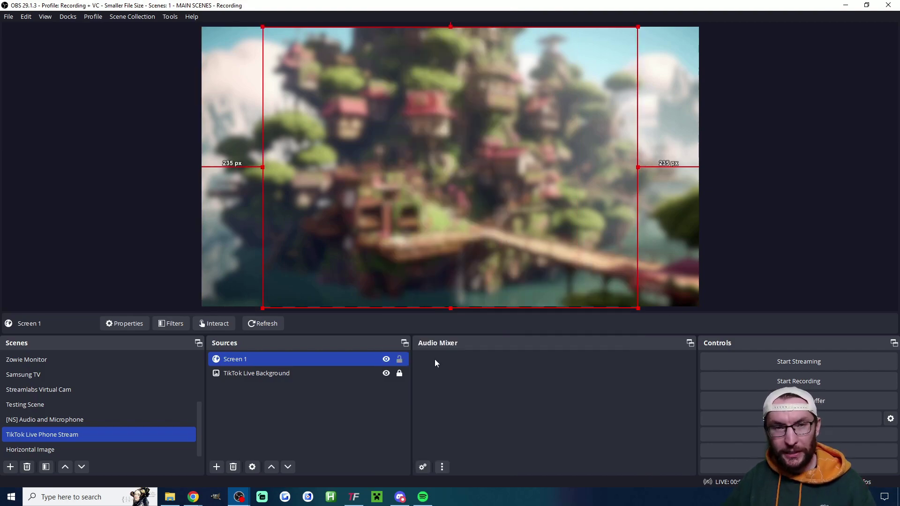
click(399, 360)
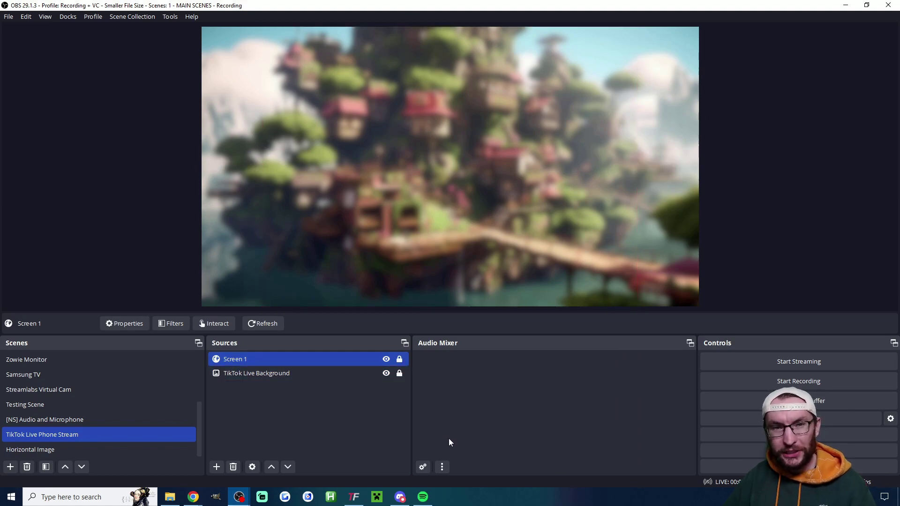
Simulate a Lion gift in TikFinity to test the Lion Video action, then check OBS
click(354, 497)
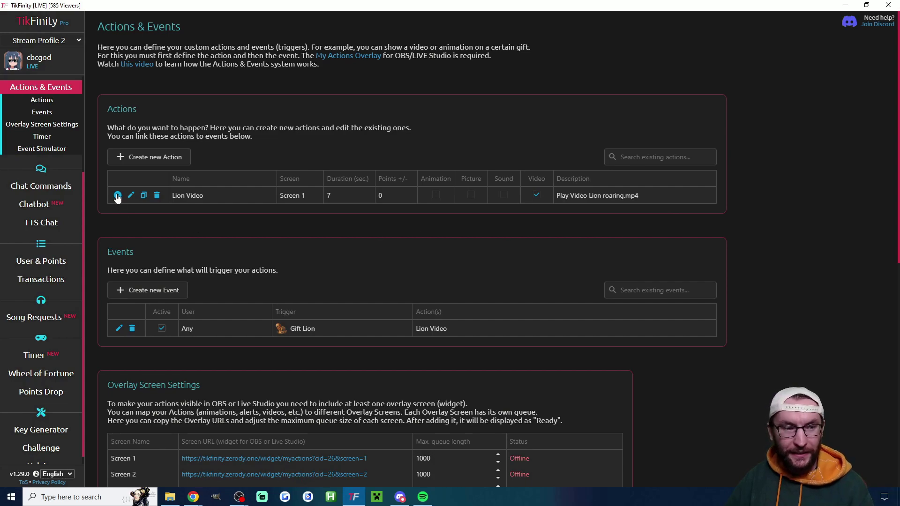
scroll(310, 281, down, 9)
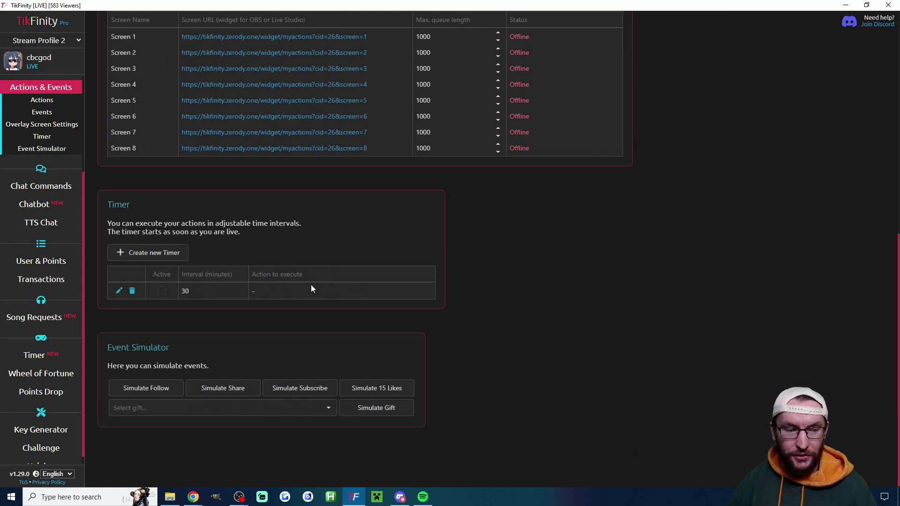
click(189, 408)
text(lion)
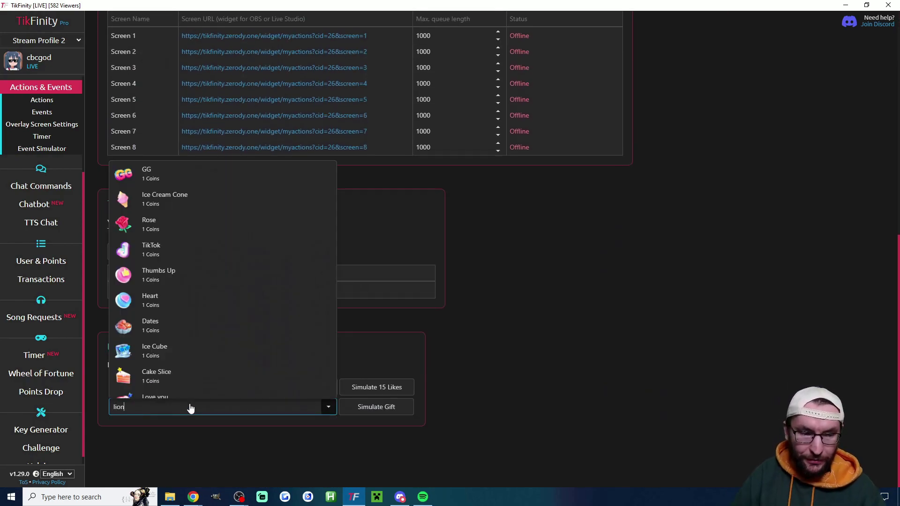
click(167, 426)
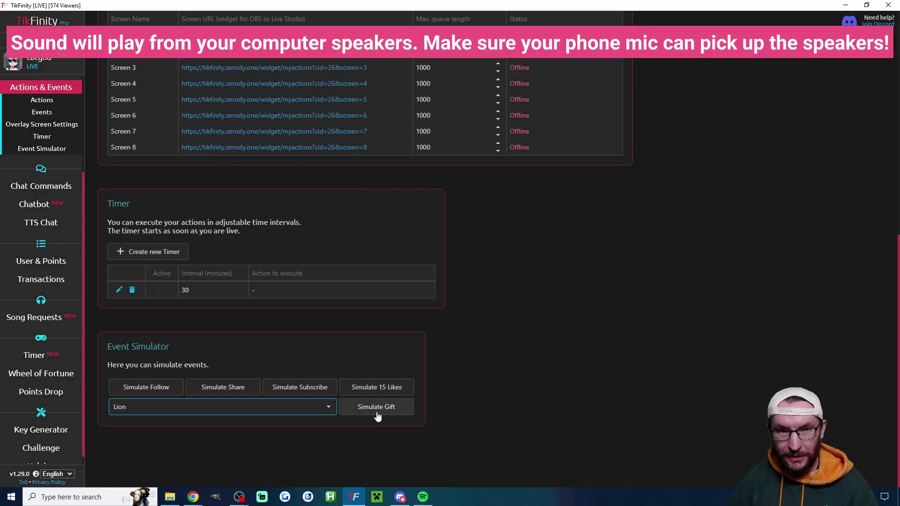
click(373, 411)
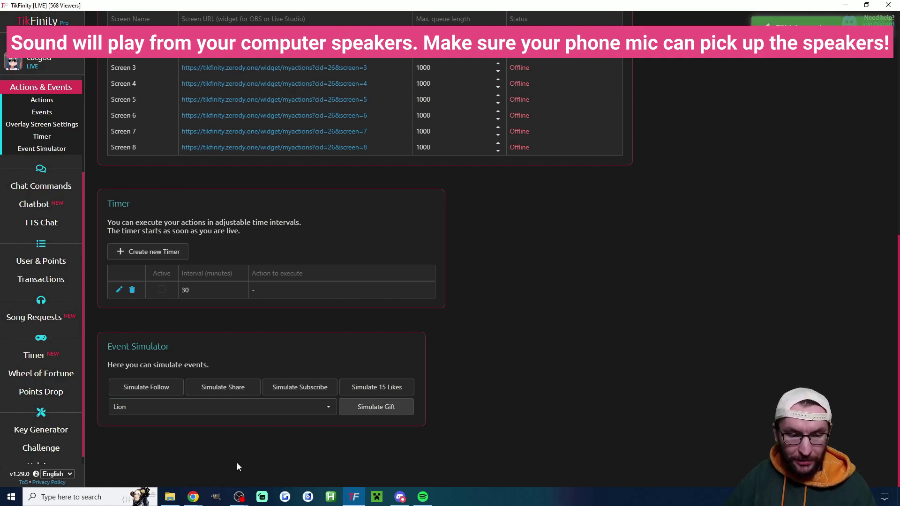
mouse_move(239, 496)
click(277, 452)
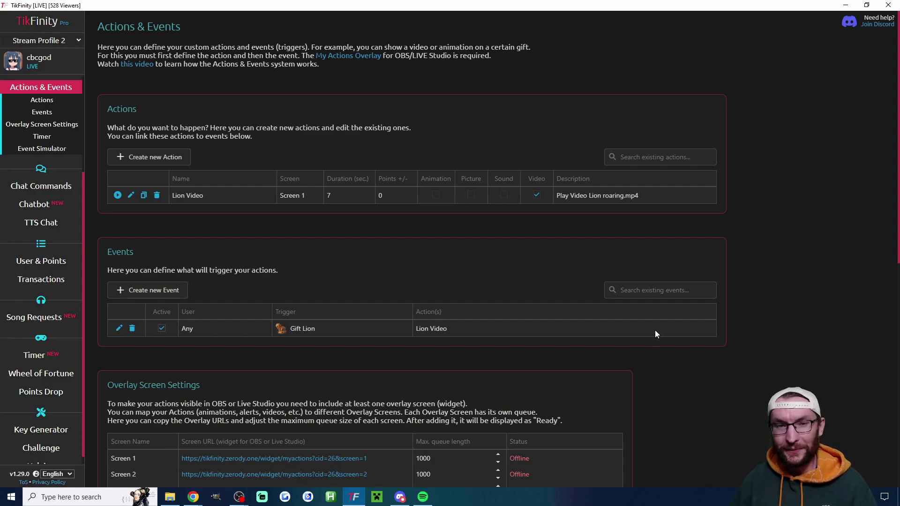
Start a new action named 1K+ Picture that shows THANK YOU.png
click(168, 160)
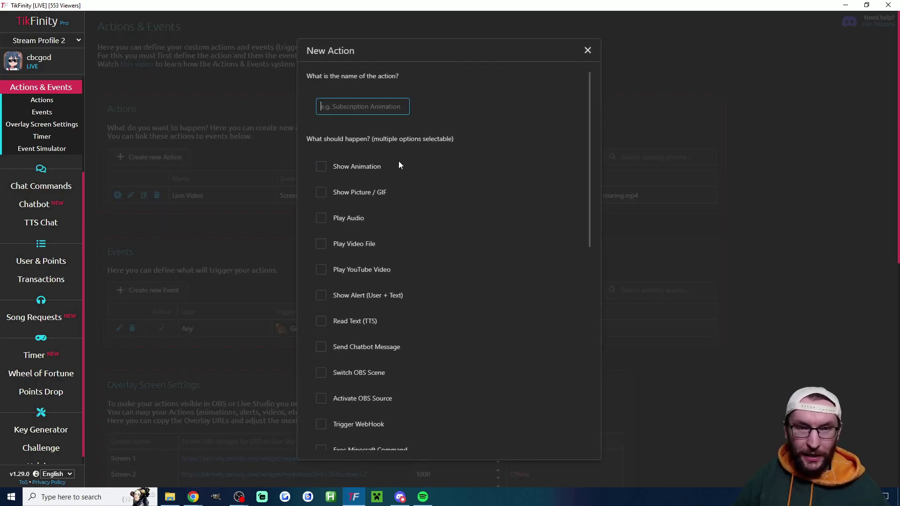
key(ctrl+v)
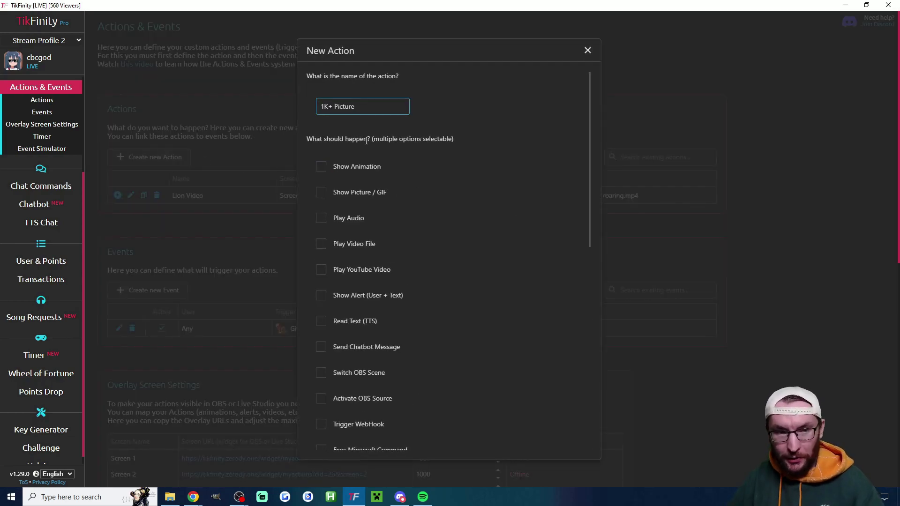
click(331, 193)
click(441, 194)
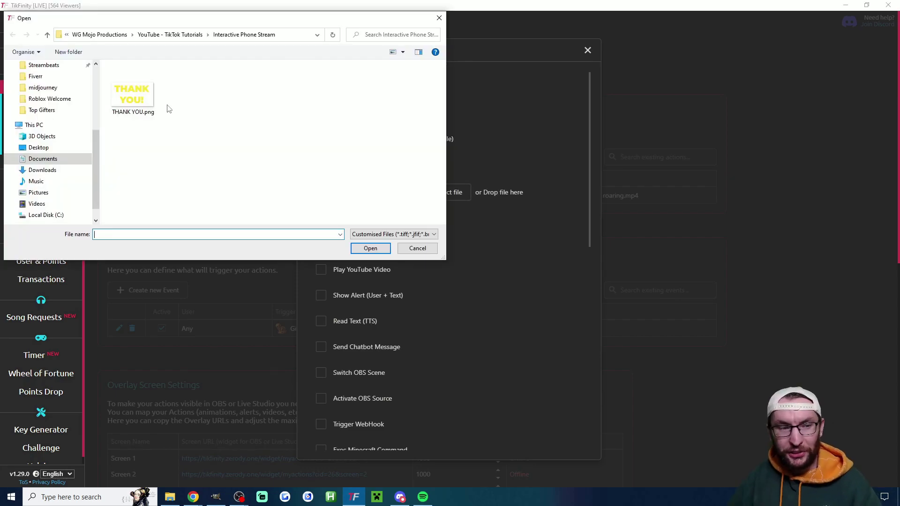
double_click(148, 104)
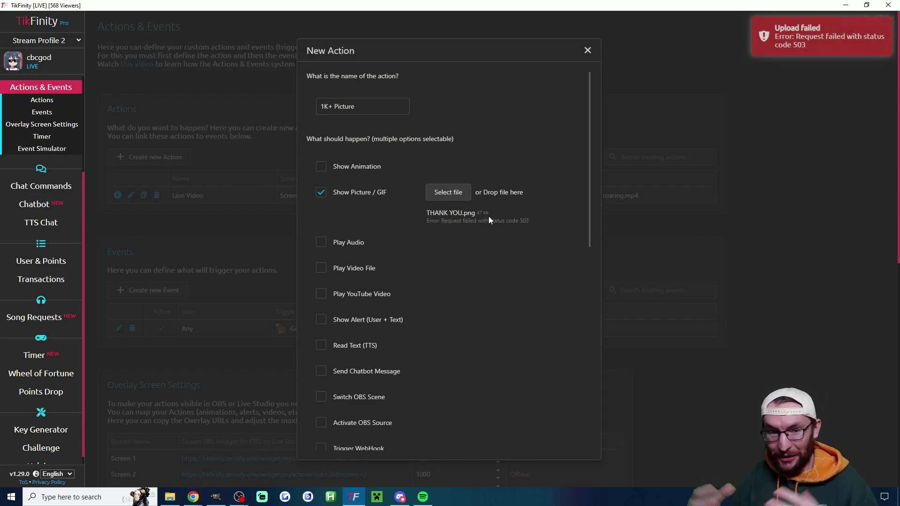
click(323, 196)
click(322, 193)
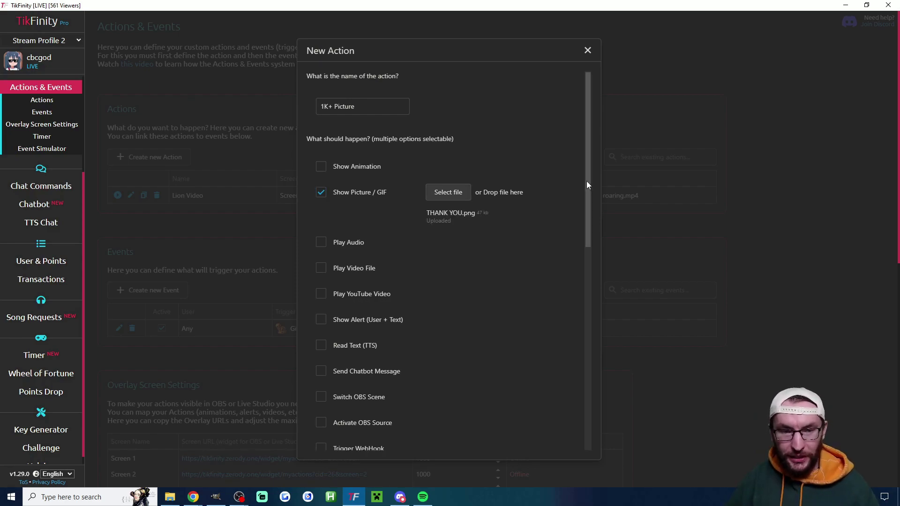
Set a 5-second duration, turn off Fade-In/Out, enable Repeat with gift combos, and save
drag(587, 181, 590, 359)
double_click(493, 171)
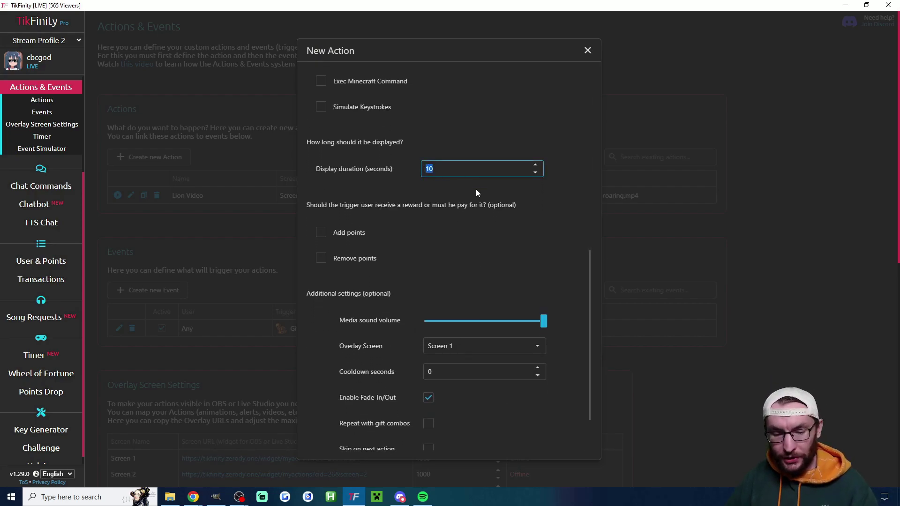
text(5)
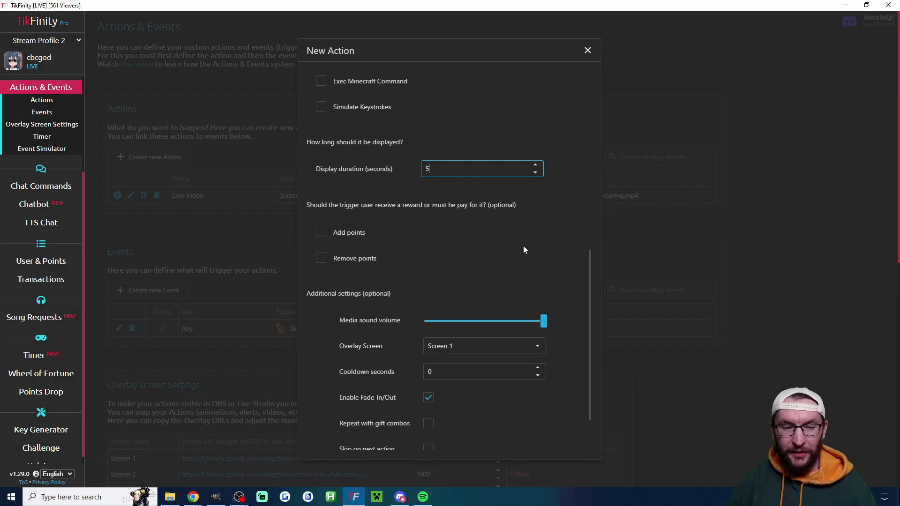
scroll(513, 234, down, 2)
click(428, 333)
click(429, 359)
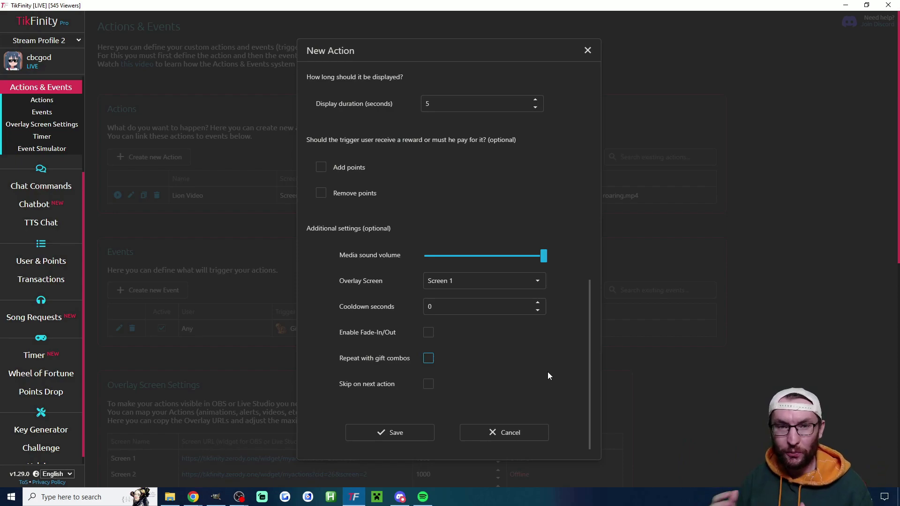
click(429, 359)
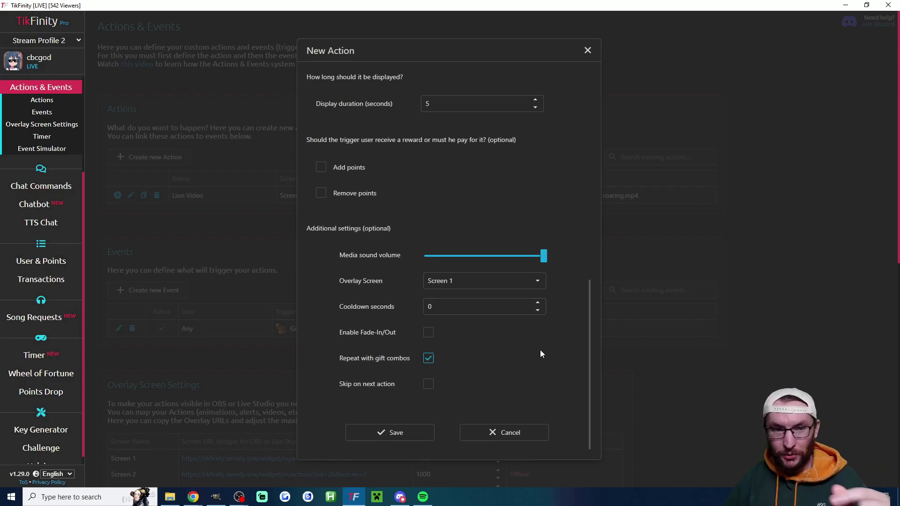
click(416, 435)
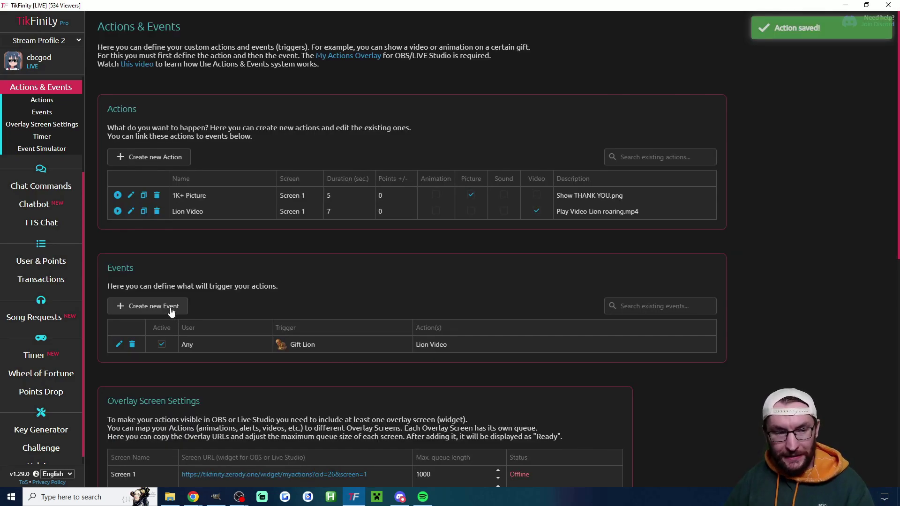
Create an event where gifts worth at least 1000 coins trigger the 1K+ Picture action
click(168, 310)
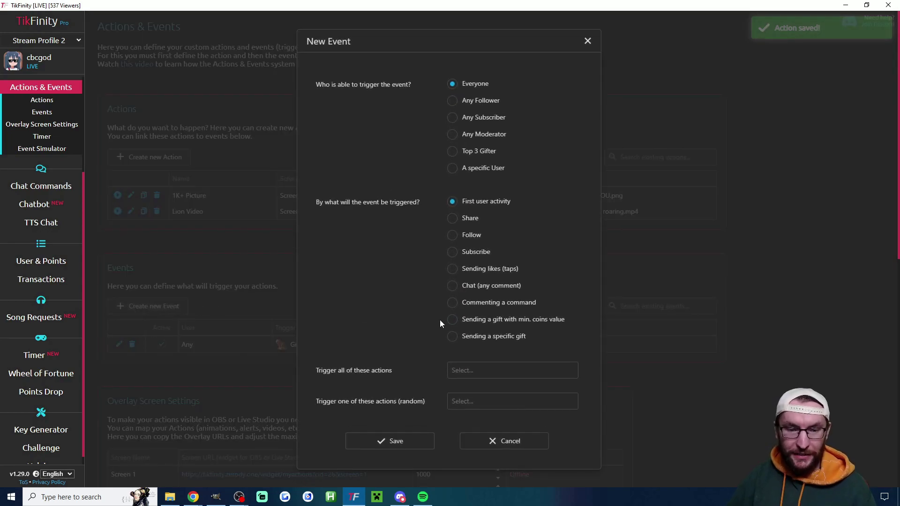
click(475, 319)
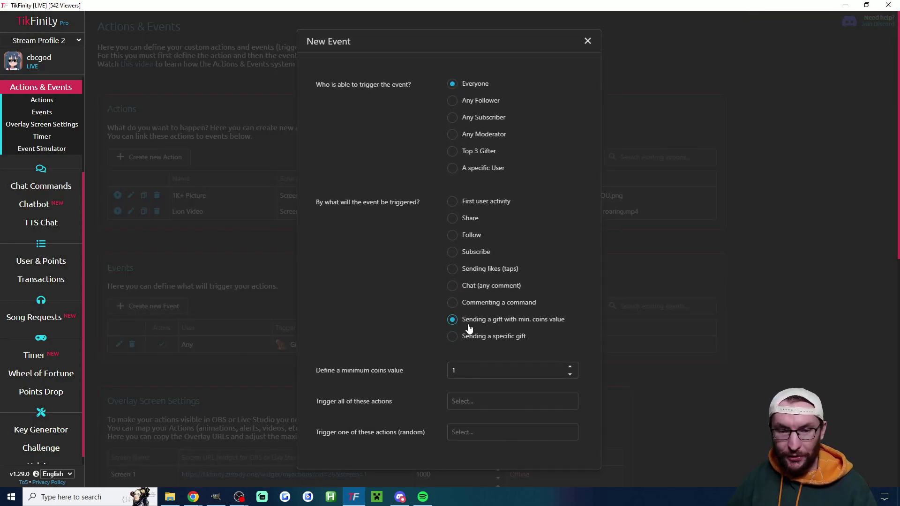
click(471, 371)
text(000)
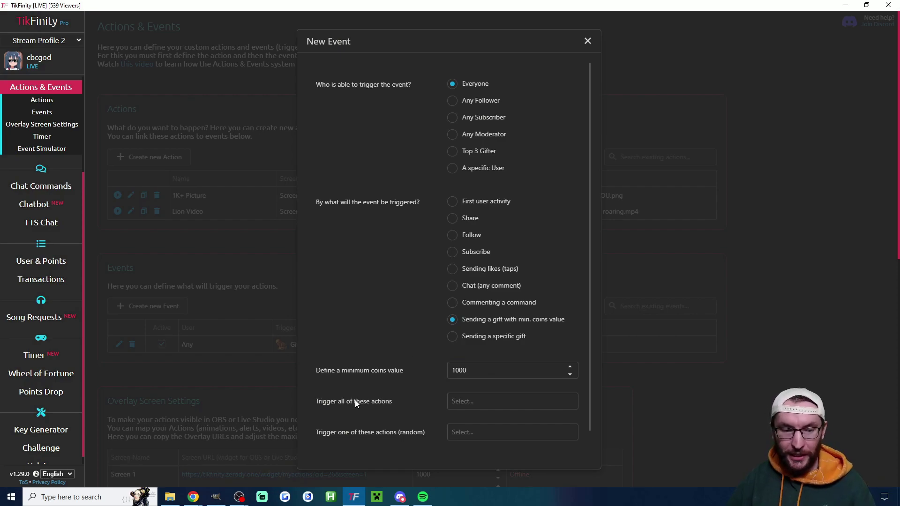
click(459, 406)
click(469, 416)
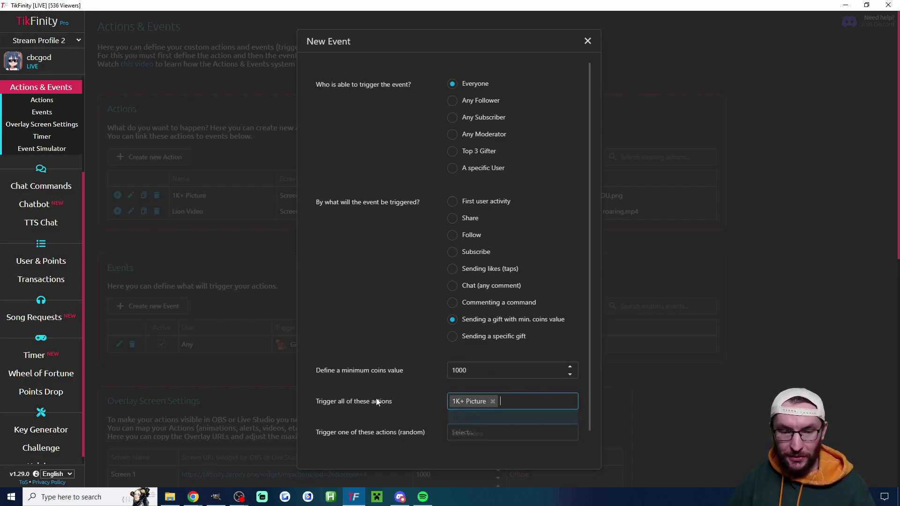
scroll(367, 389, down, 1)
click(366, 442)
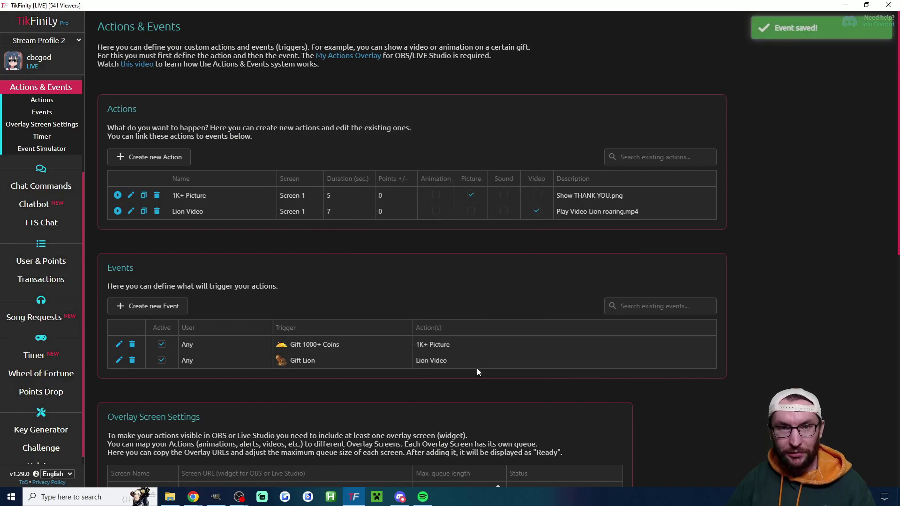
scroll(458, 304, down, 1)
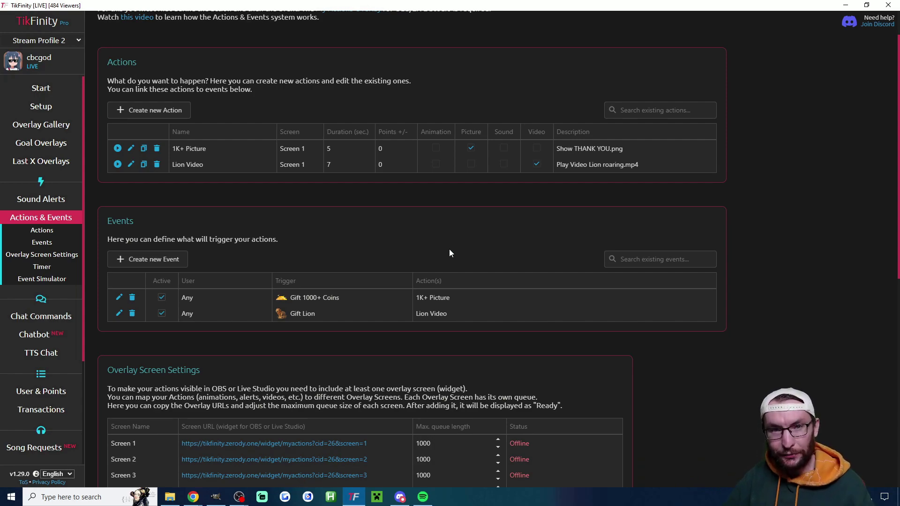
Assign the 1K+ Picture action to Screen 2
click(308, 150)
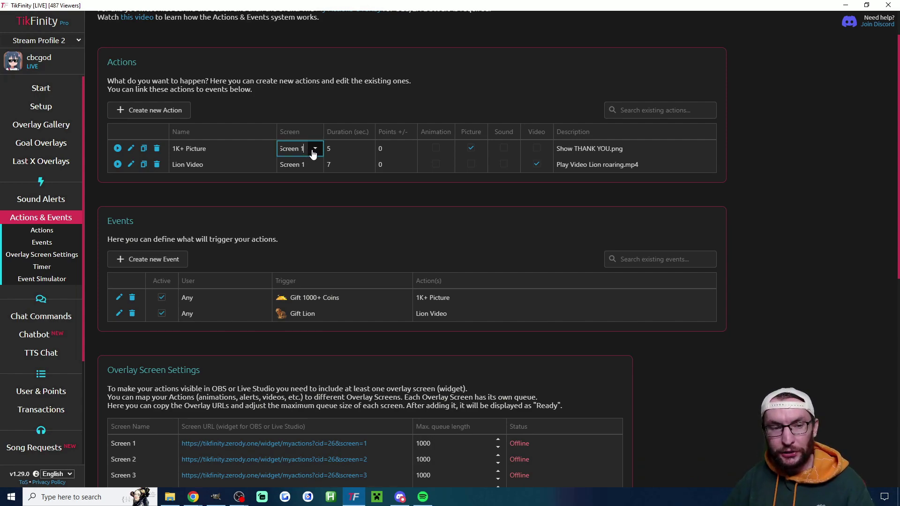
click(403, 203)
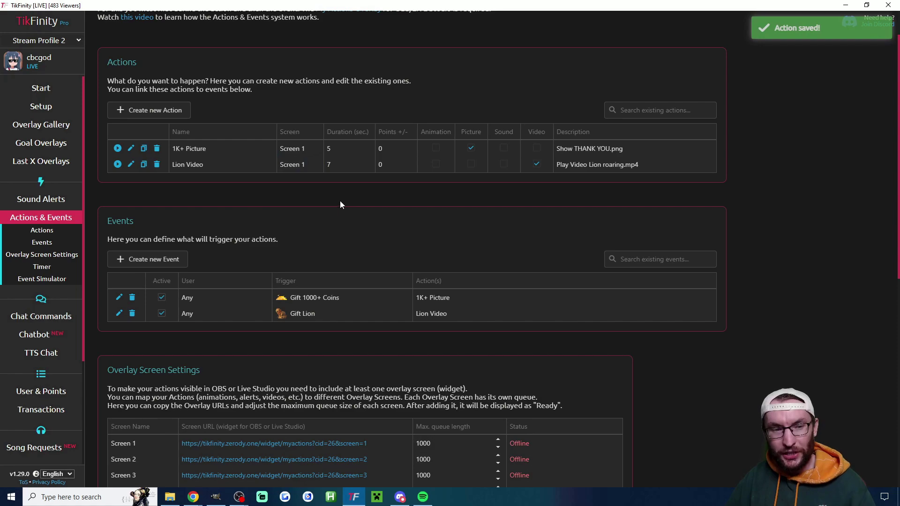
click(311, 148)
click(312, 149)
click(295, 180)
Copy the Screen 2 overlay URL and start adding a new source in OBS Studio
scroll(378, 204, down, 6)
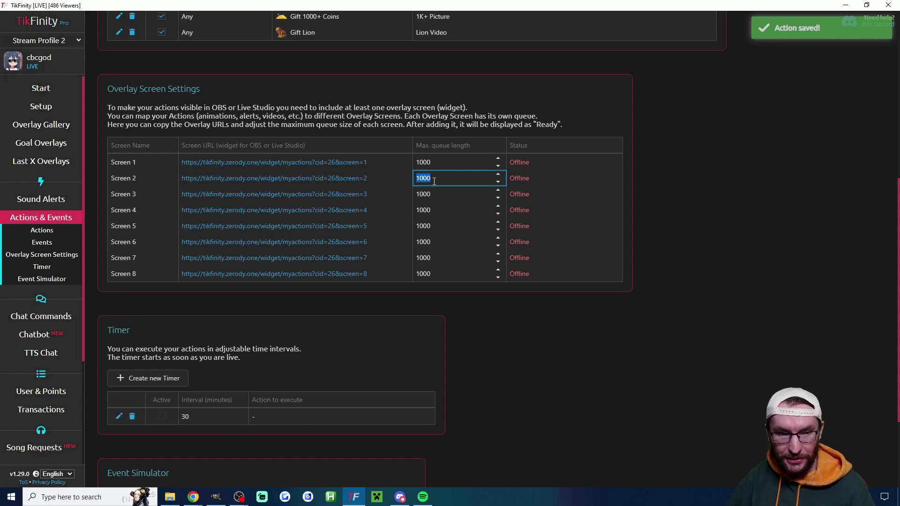
click(337, 182)
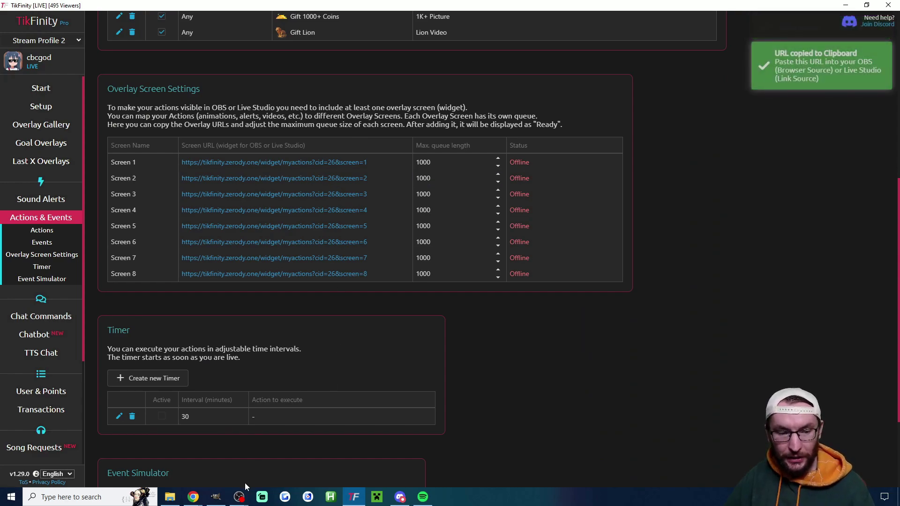
mouse_move(239, 496)
click(280, 456)
click(217, 467)
Create a browser source named Screen 2 with the copied TikFinity Screen 2 widget URL
click(277, 269)
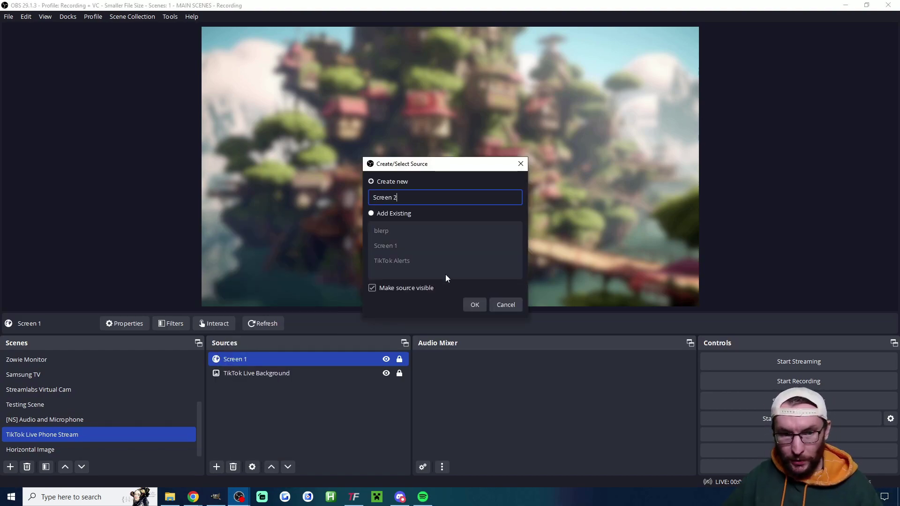
click(470, 304)
double_click(403, 262)
key(ctrl+a)
key(ctrl+v)
Size Screen 2 to 1920×1080, enable Shutdown source when not visible, and confirm
double_click(402, 281)
text(1920)
double_click(388, 302)
text(1080)
scroll(329, 325, down, 3)
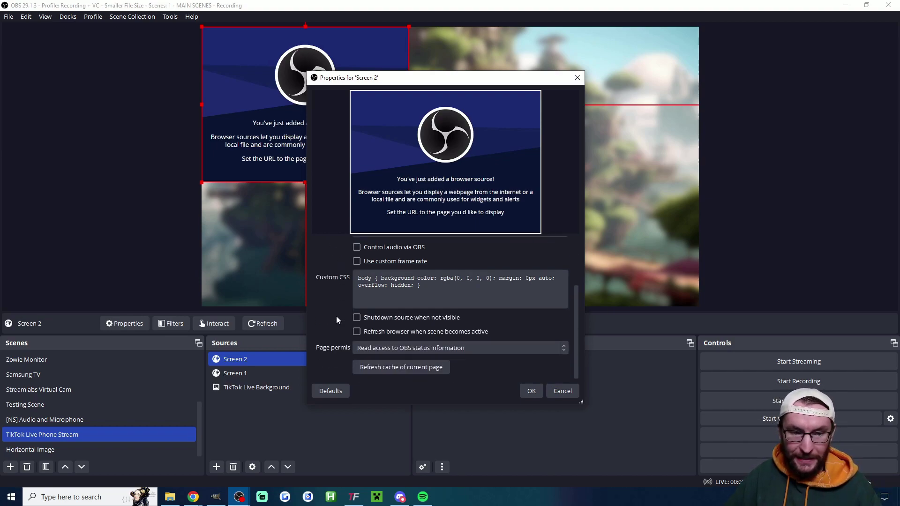
click(402, 319)
click(533, 391)
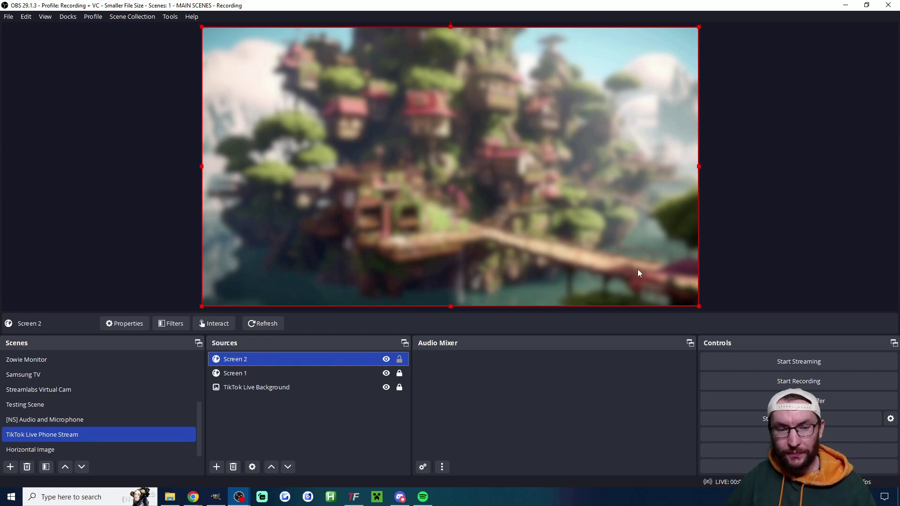
Test-run TikFinity's 1K+ Picture action and check the THANK YOU! image on Screen 2 in OBS
key(alt+Tab)
scroll(474, 227, up, 3)
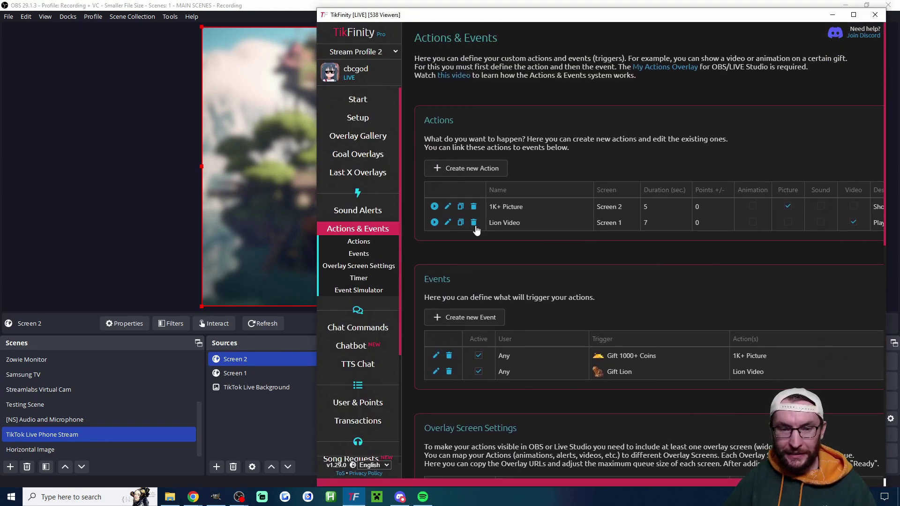
click(435, 207)
click(139, 220)
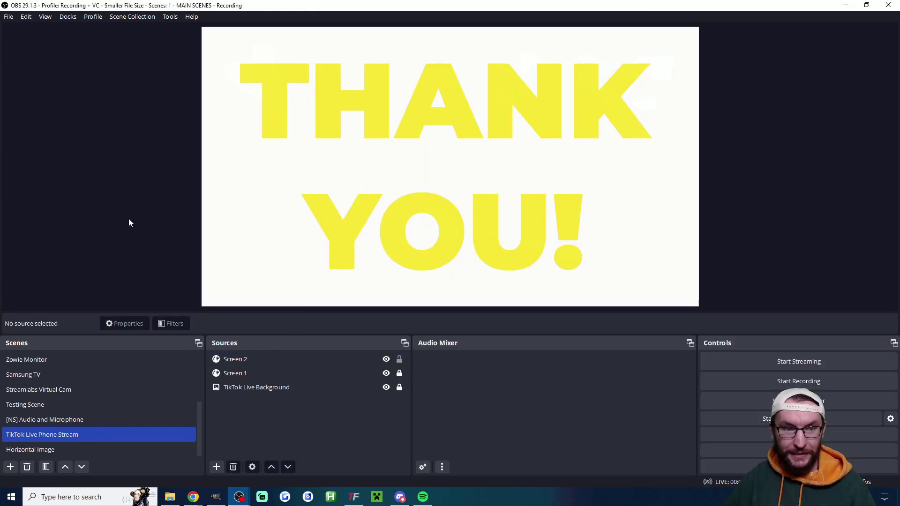
click(354, 497)
scroll(587, 245, down, 15)
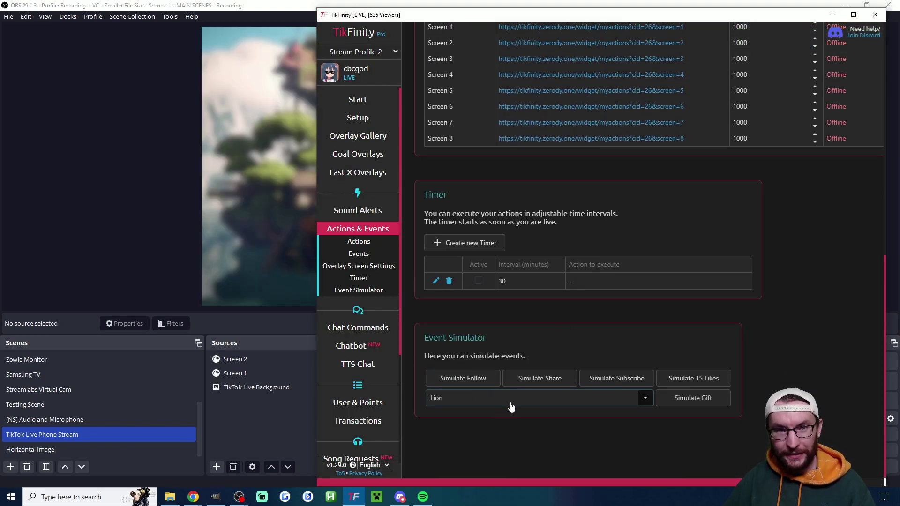
key(alt+Tab)
click(519, 233)
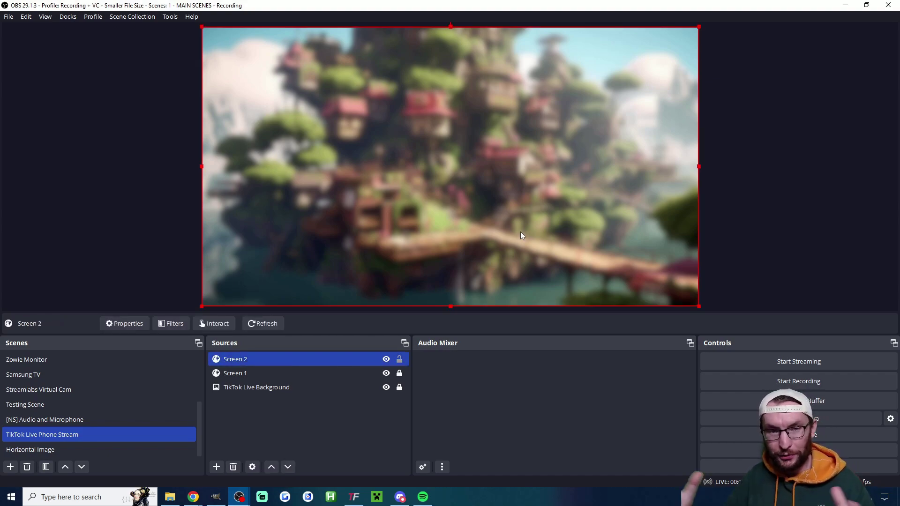
Adjust the Sources selection among Screen 1, Screen 2 and the background, ending on Screen 1
click(232, 373)
click(240, 360)
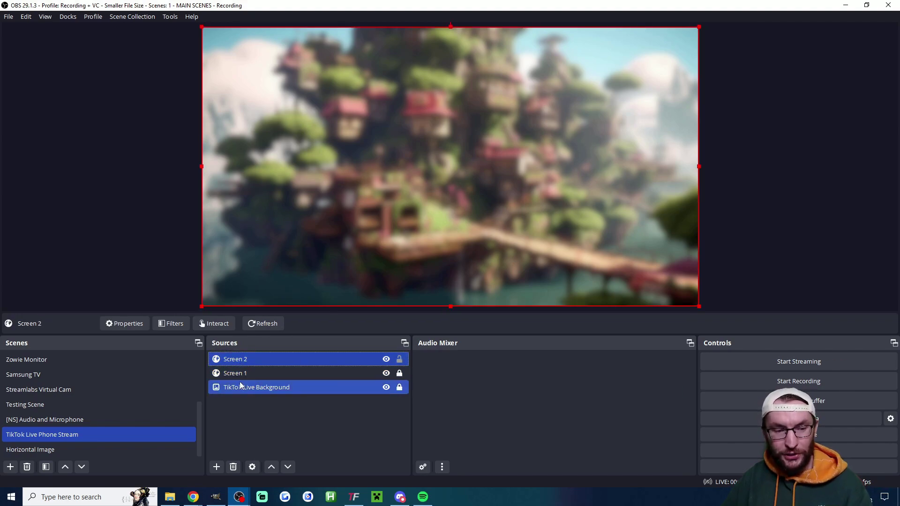
ctrl+click(287, 389)
click(293, 364)
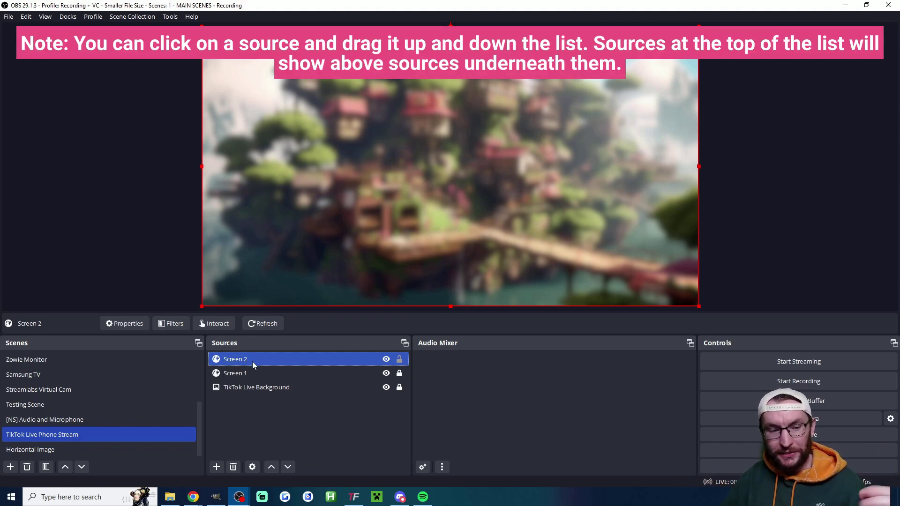
ctrl+click(282, 373)
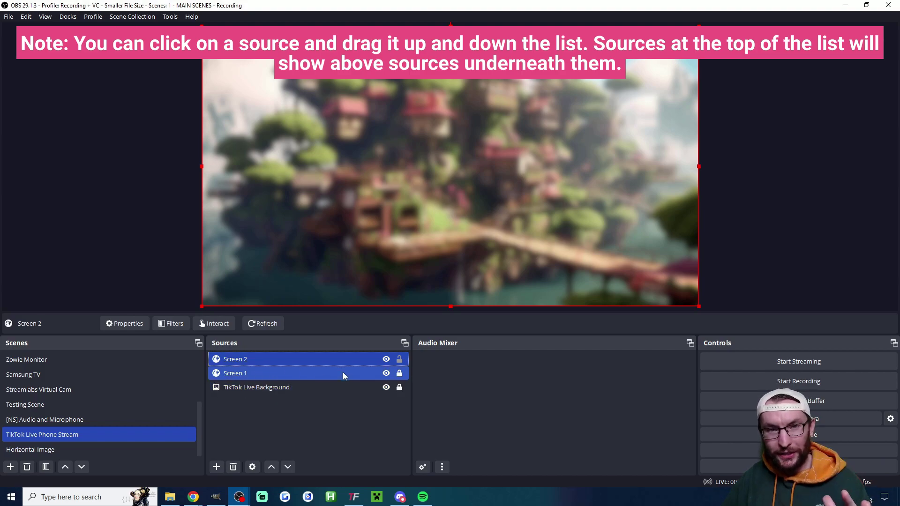
click(273, 374)
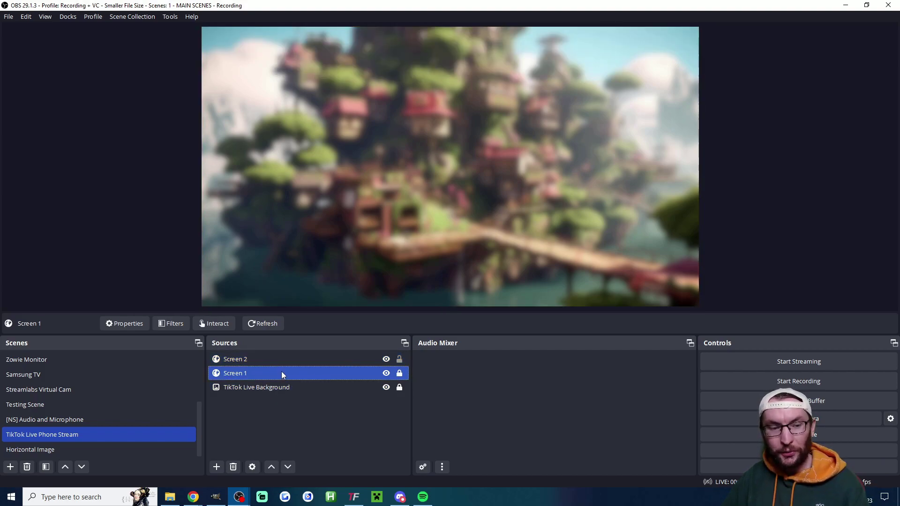
ctrl+click(336, 359)
ctrl+click(347, 353)
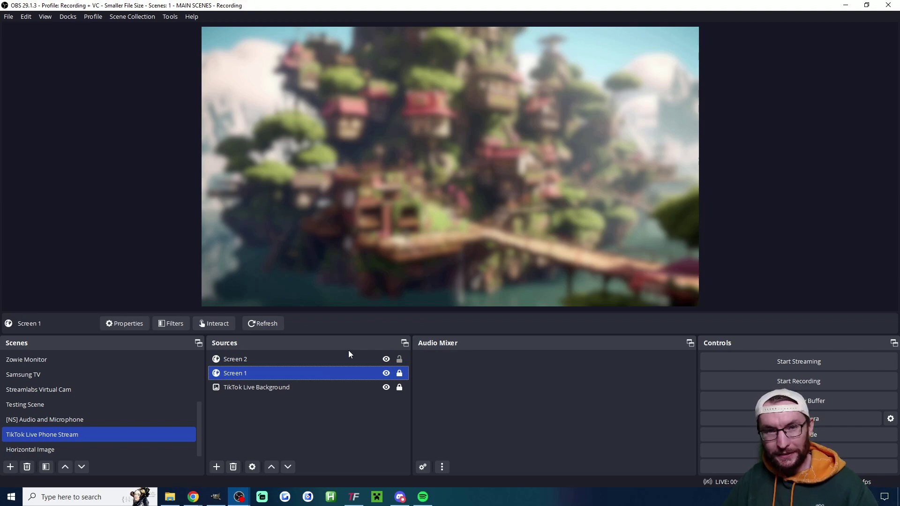
ctrl+click(317, 364)
ctrl+click(344, 353)
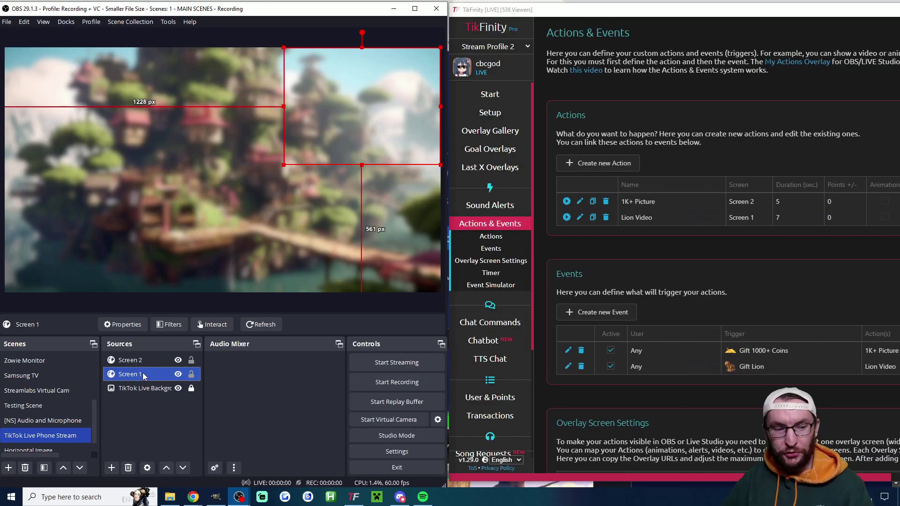
Select Screen 2 and test-play the 1K+ Picture and Lion Video actions
click(133, 360)
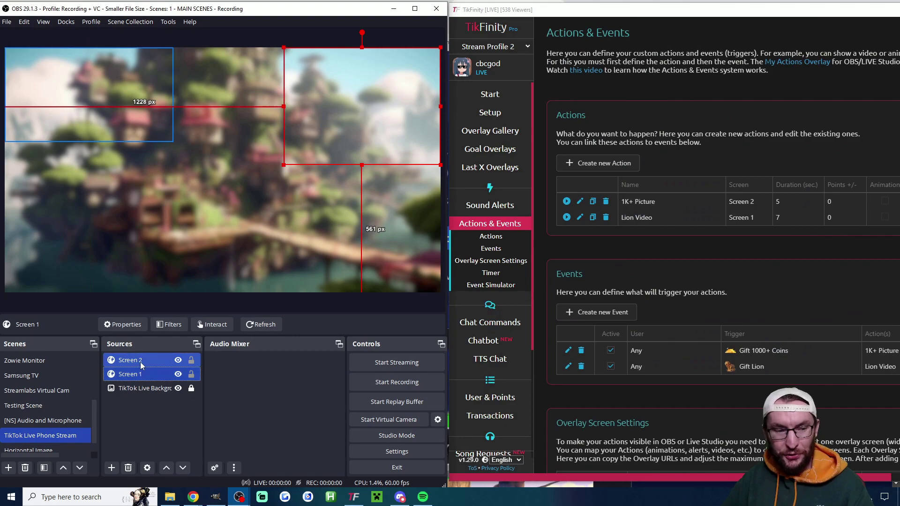
click(567, 202)
click(567, 217)
click(567, 201)
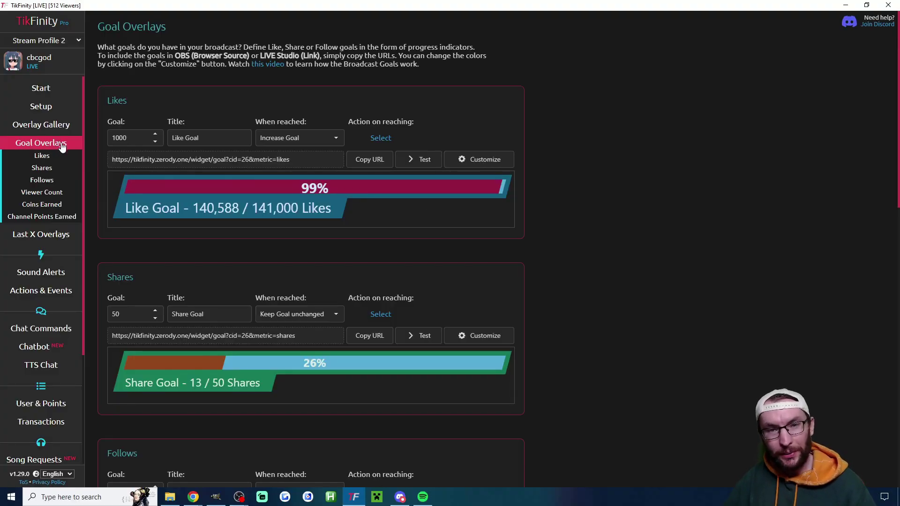
Check the Likes goal of 1000 and its title, keeping Increase Goal when reached
double_click(137, 137)
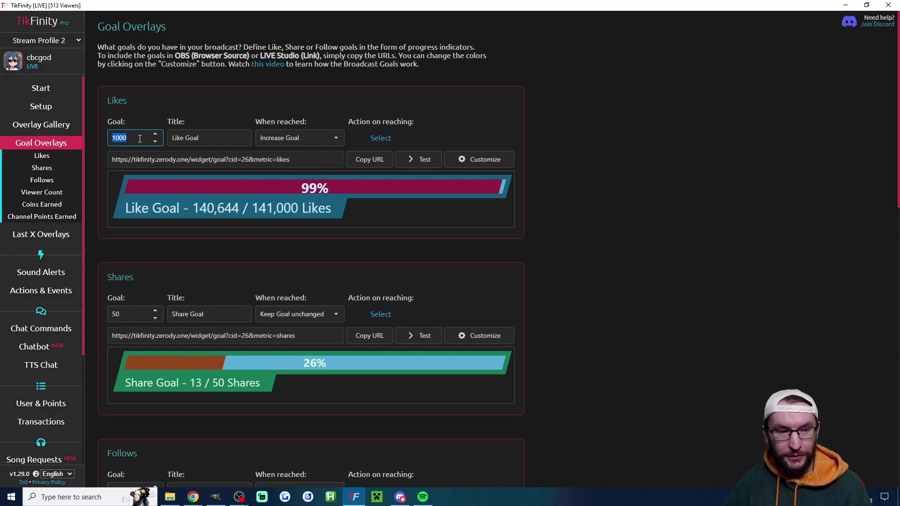
click(205, 140)
click(171, 199)
click(311, 140)
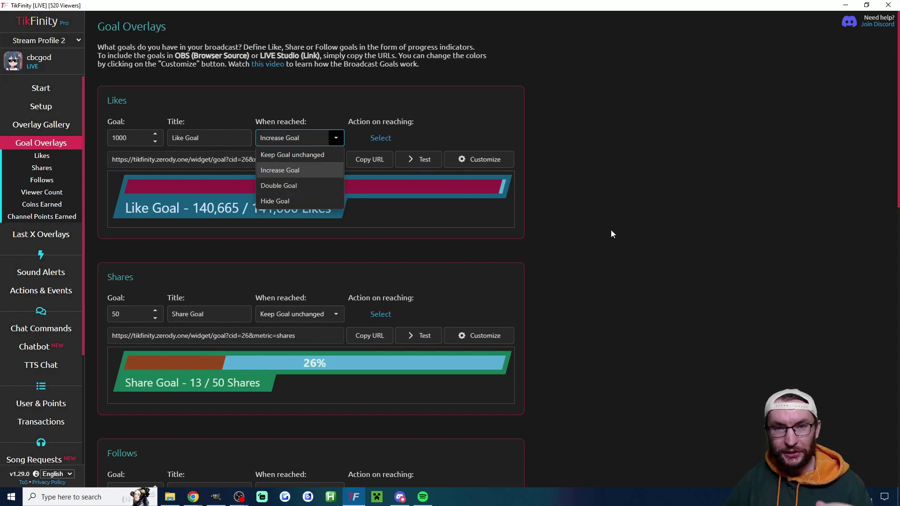
click(586, 207)
Look over the Like goal's Customize settings unchanged, then copy its overlay URL
click(483, 159)
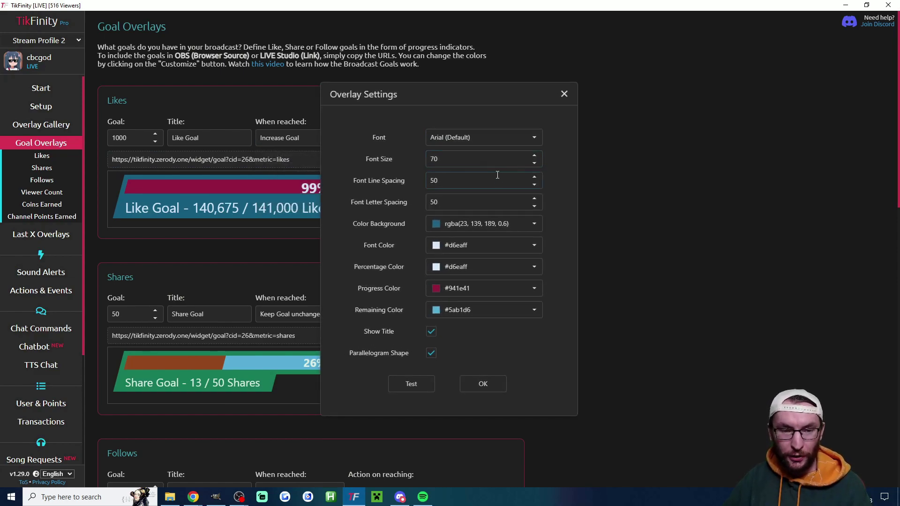
click(565, 94)
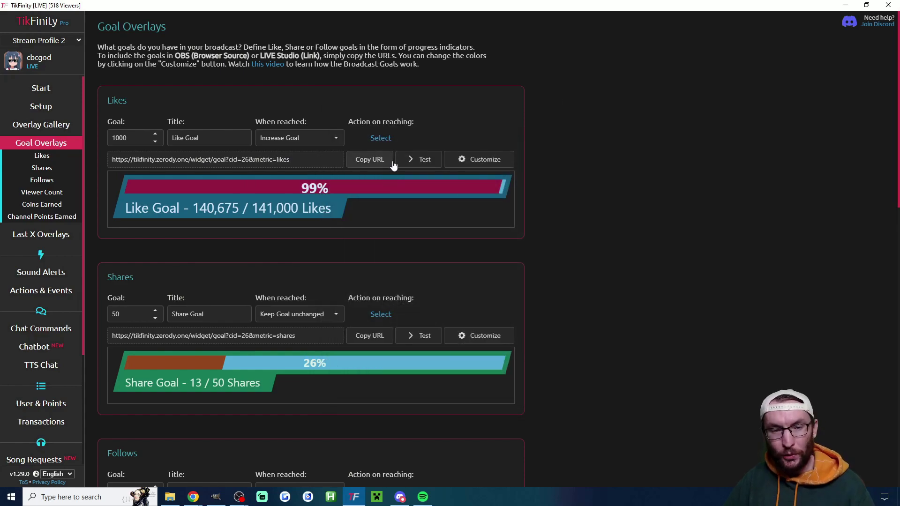
click(371, 162)
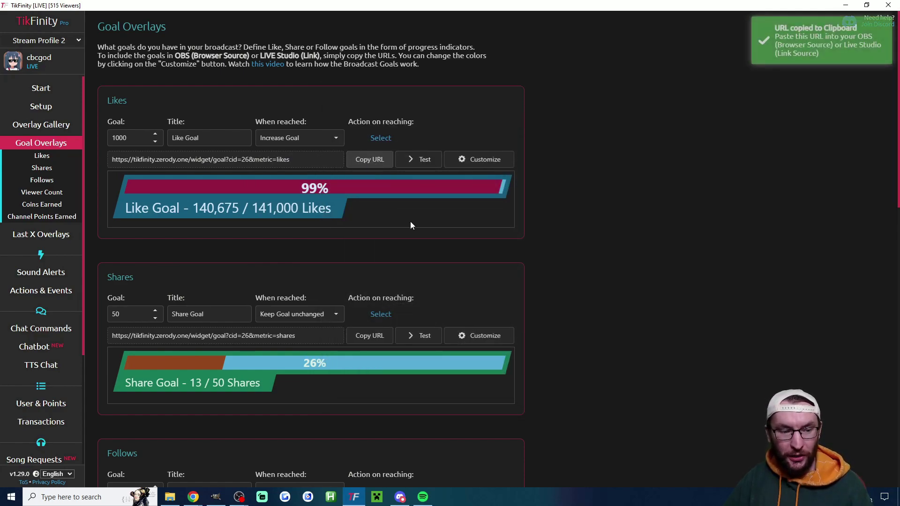
scroll(113, 94, down, 14)
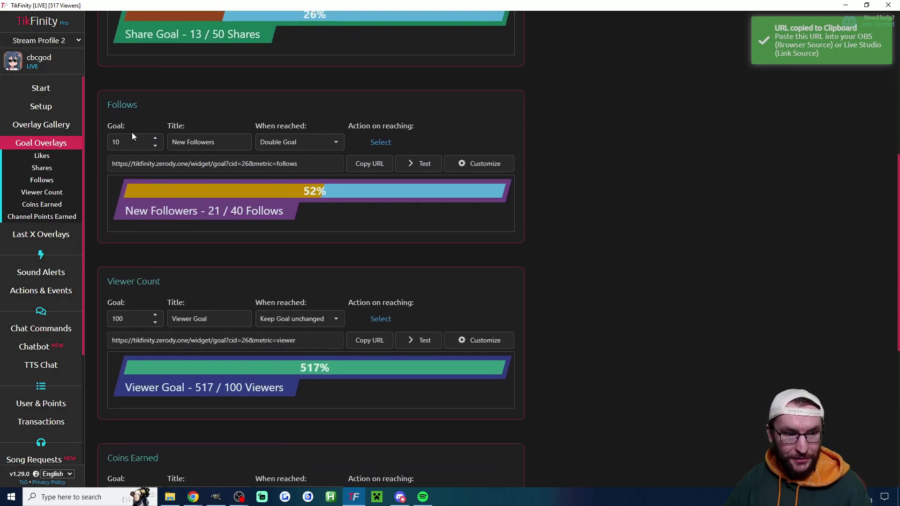
scroll(176, 125, down, 1)
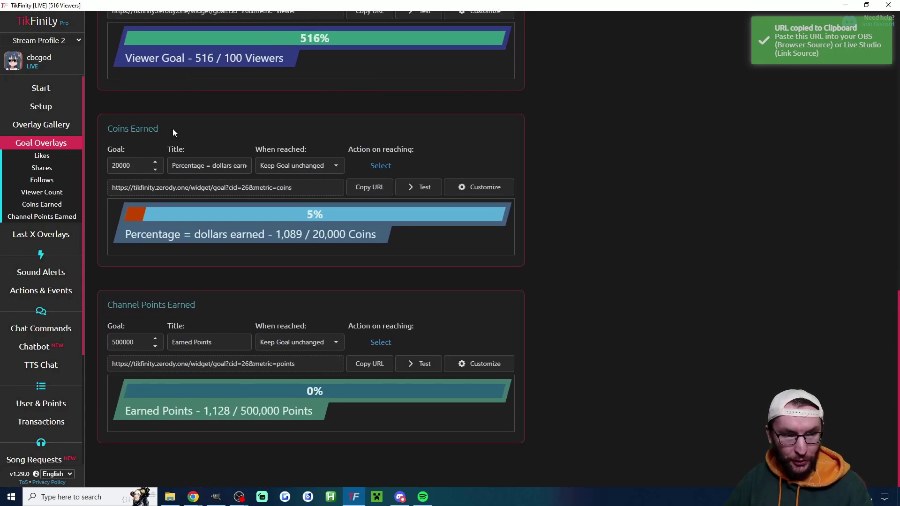
Add a browser source named Like Goal with the copied Like Goal overlay URL
key(alt+Tab)
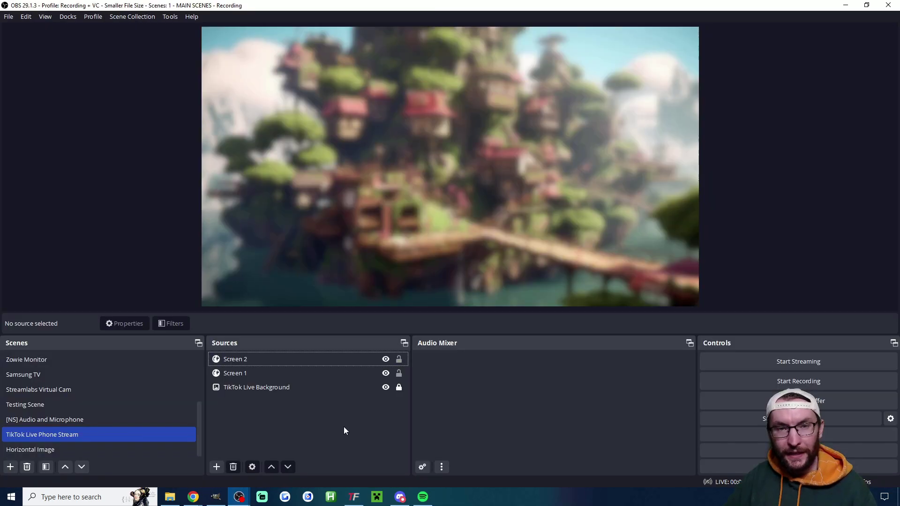
click(217, 467)
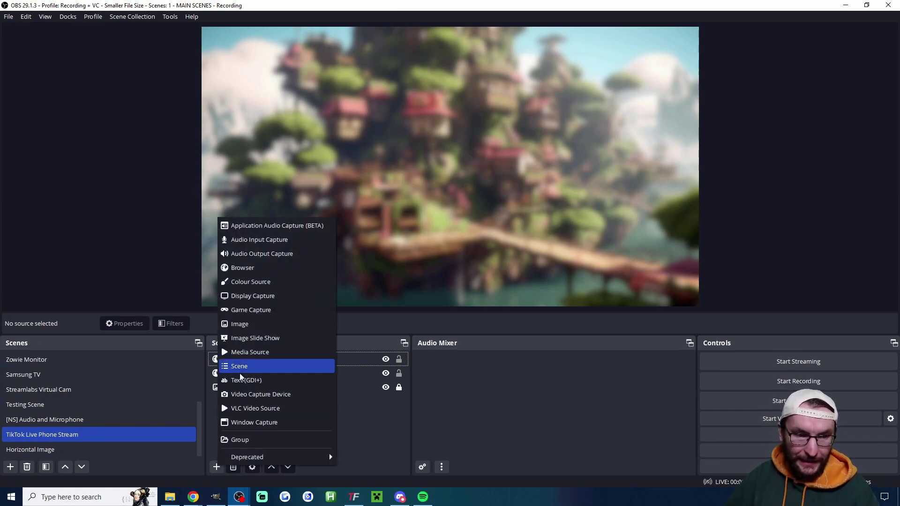
click(274, 269)
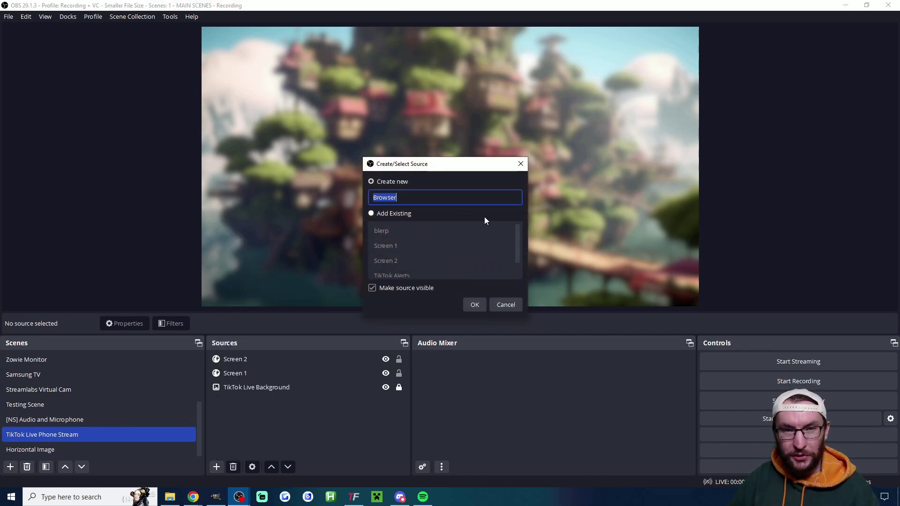
text(Like Goal)
click(476, 305)
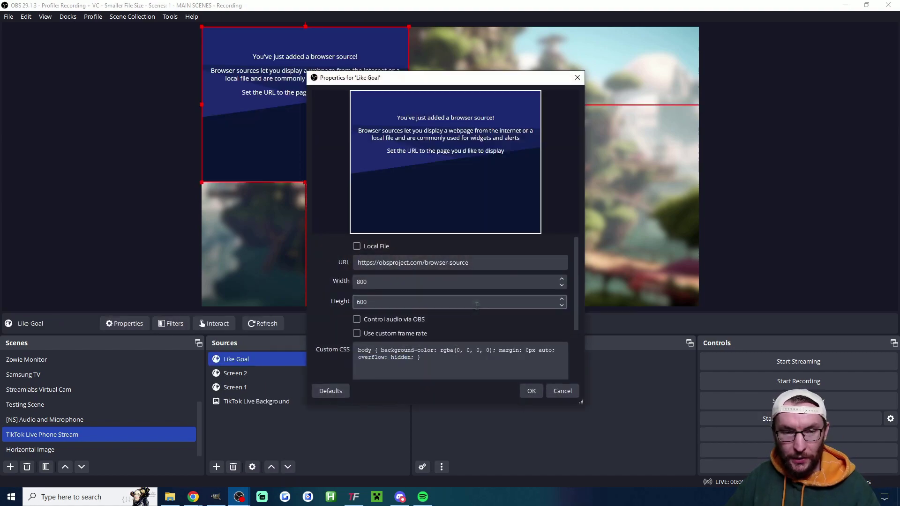
triple_click(418, 262)
key(ctrl+v)
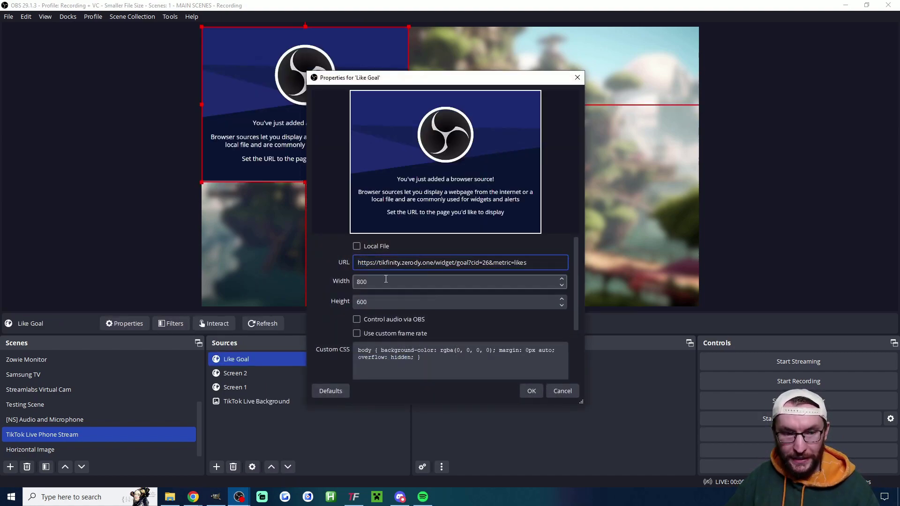
Set the Like Goal source width to 600 and confirm
double_click(388, 281)
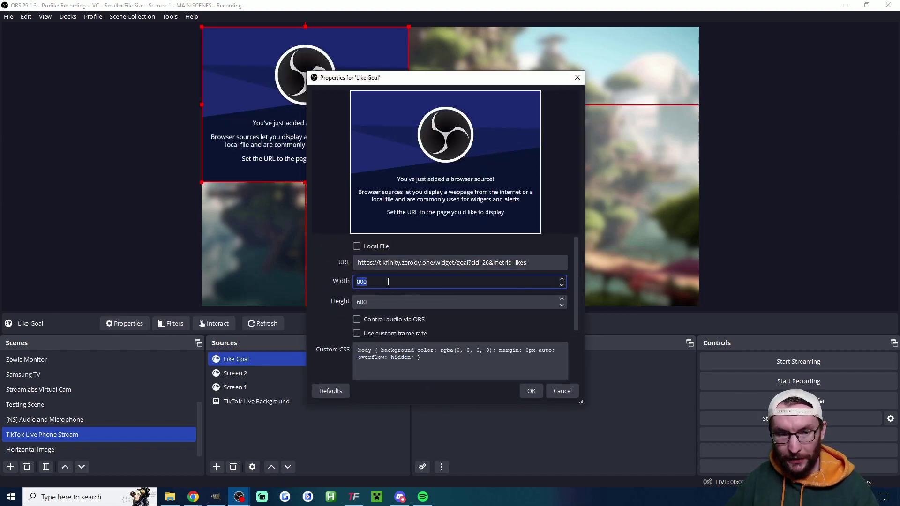
text(600)
click(380, 302)
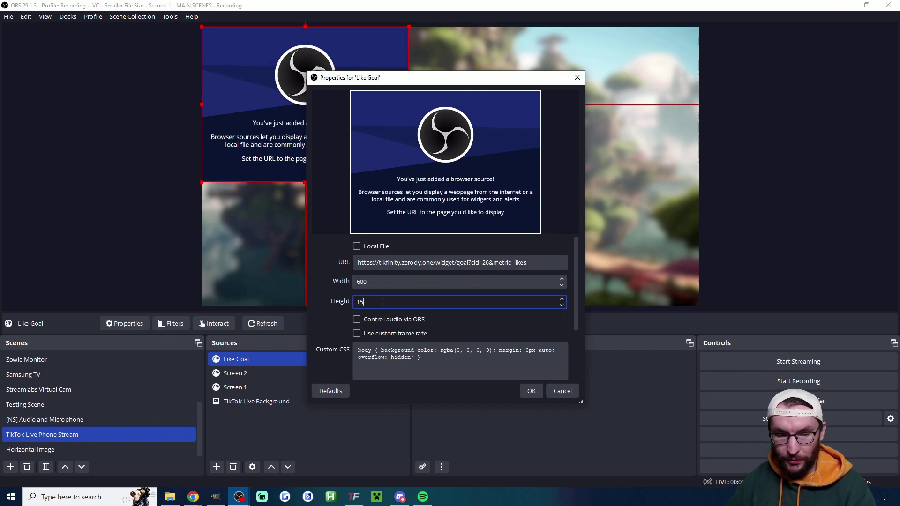
scroll(325, 318, down, 3)
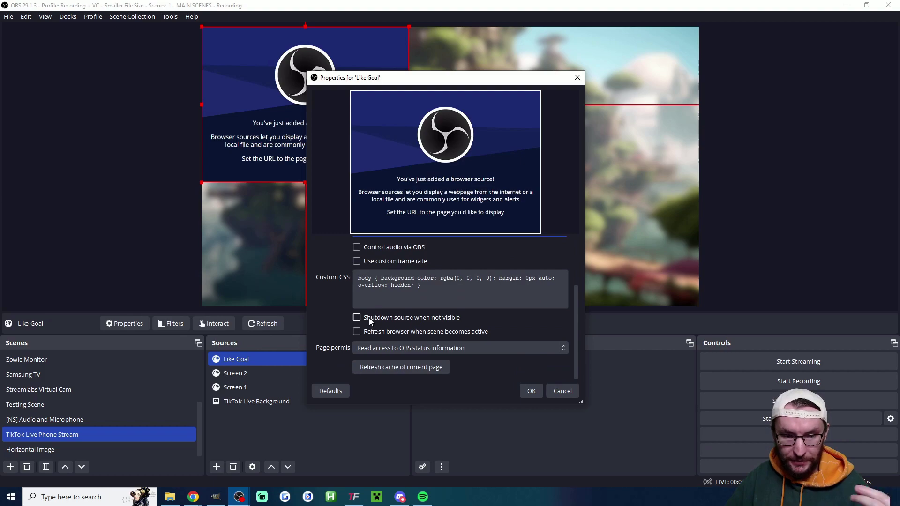
click(530, 391)
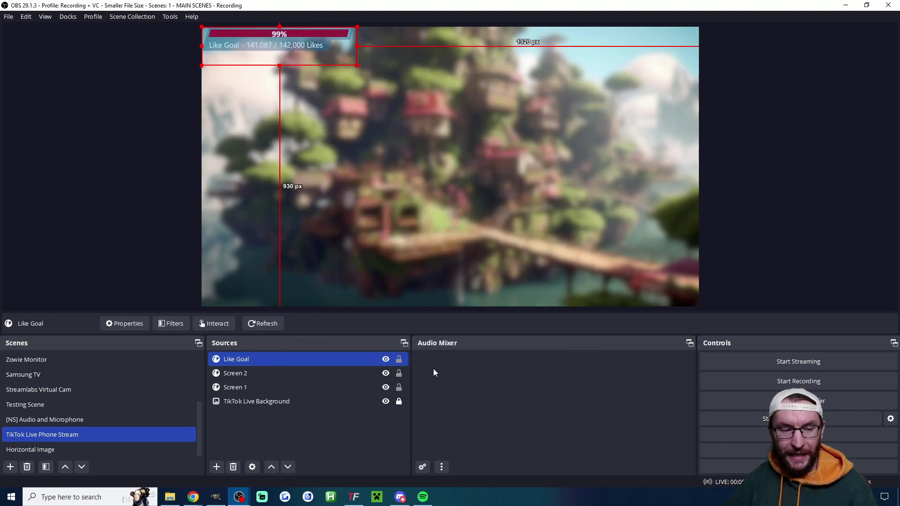
Lock Screen 2 and Screen 1, then stretch the Like Goal bar across the top
click(400, 374)
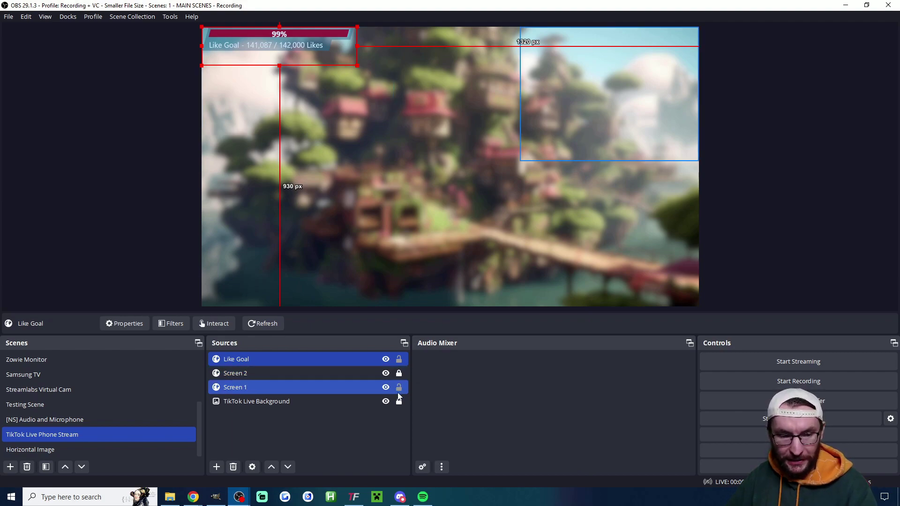
click(399, 388)
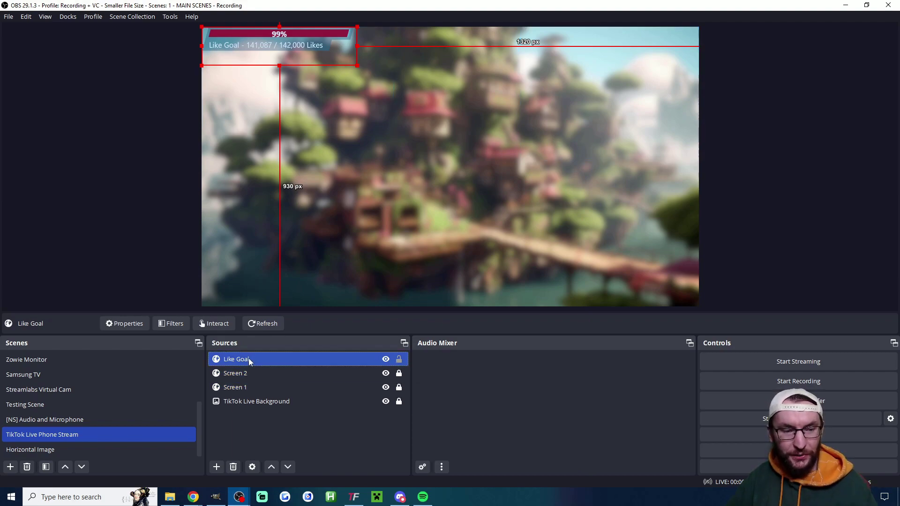
drag(357, 65, 403, 97)
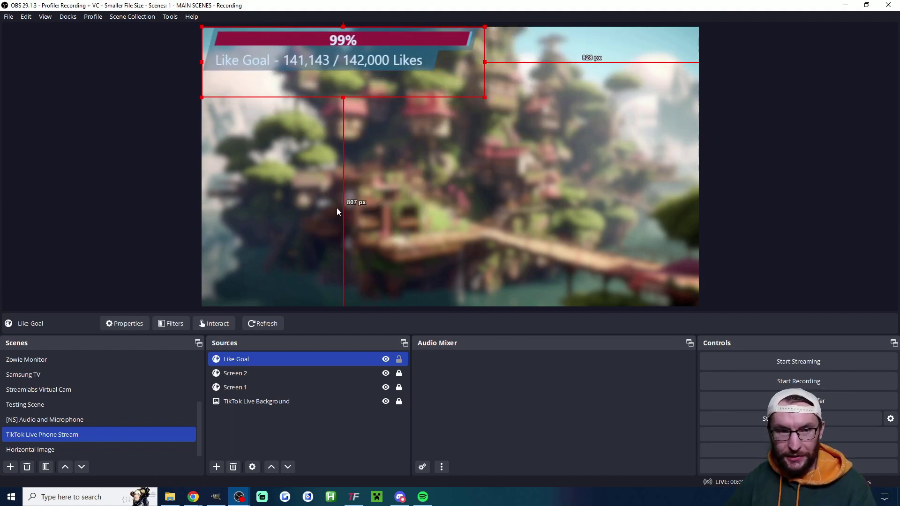
Change the Like Goal source width to 800 in its properties
double_click(246, 359)
double_click(362, 281)
text(800)
click(539, 392)
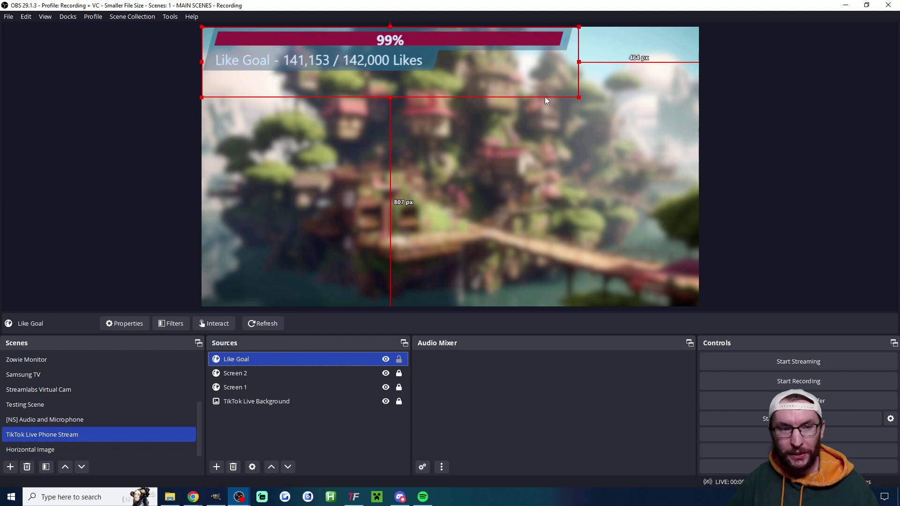
click(776, 90)
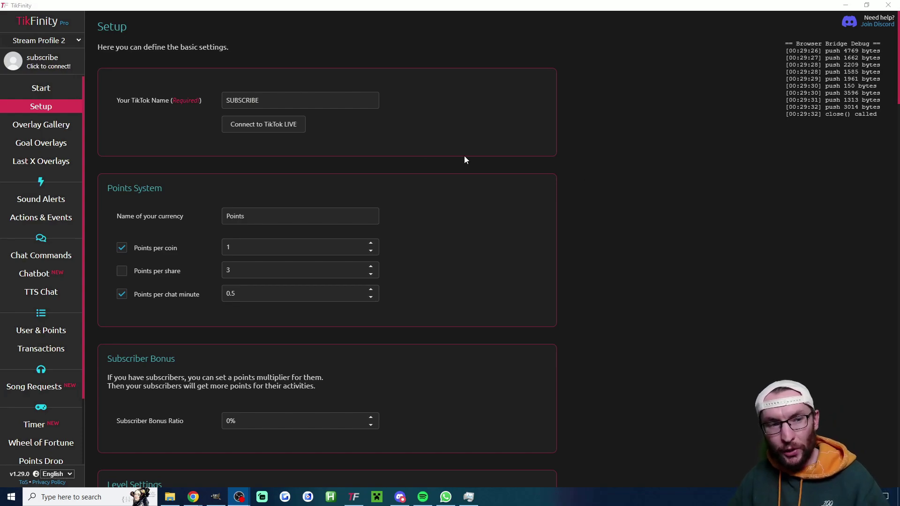
Return TikFinity to its Welcome start page and minimize it
click(50, 90)
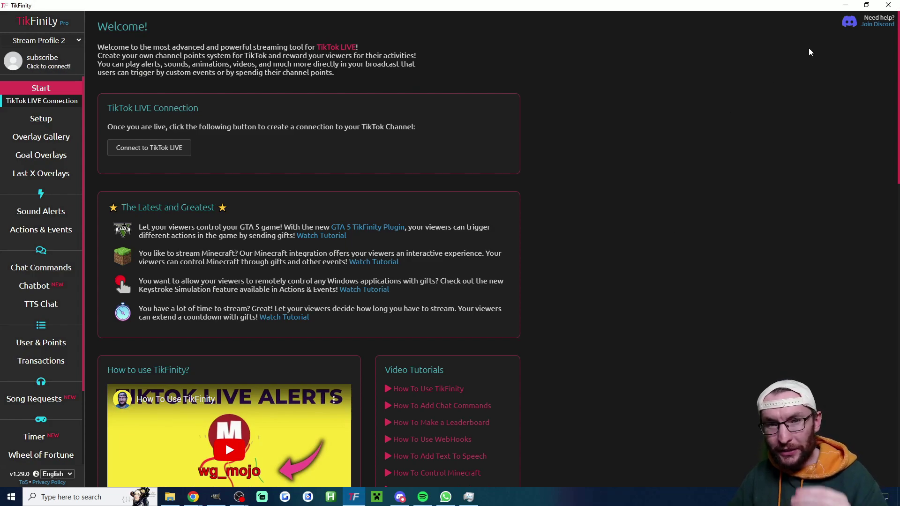
click(846, 5)
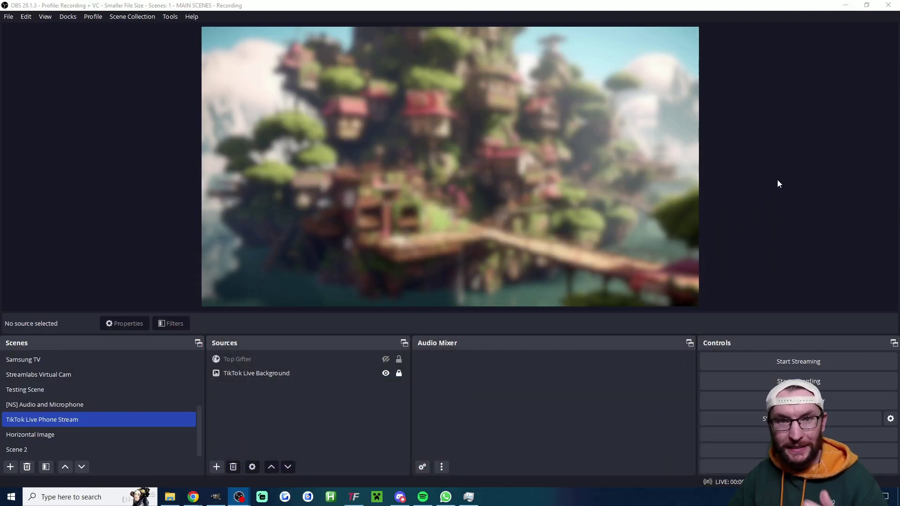
right_click(479, 108)
mouse_move(589, 162)
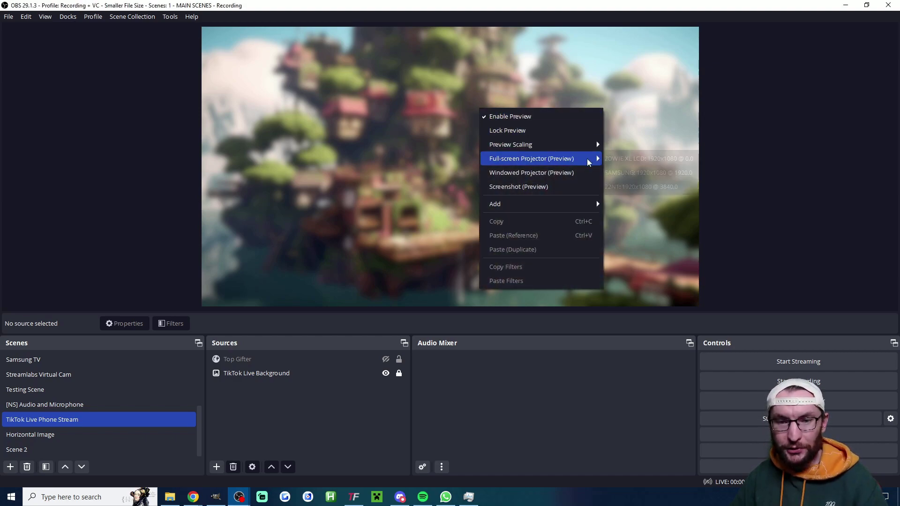